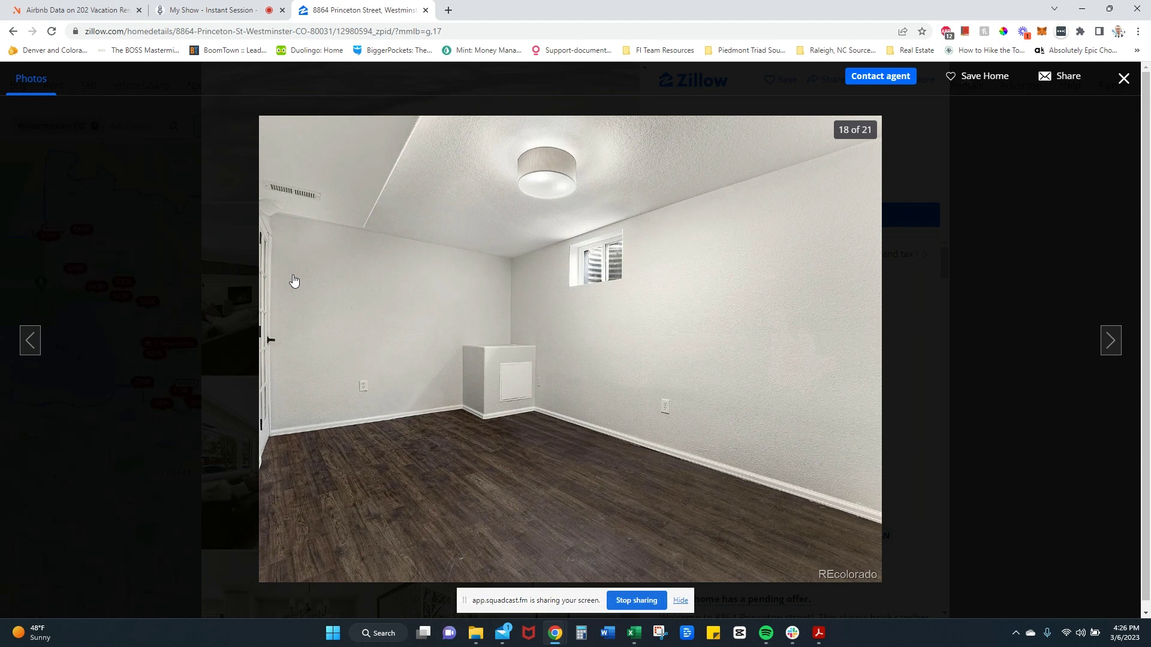
key("Right")
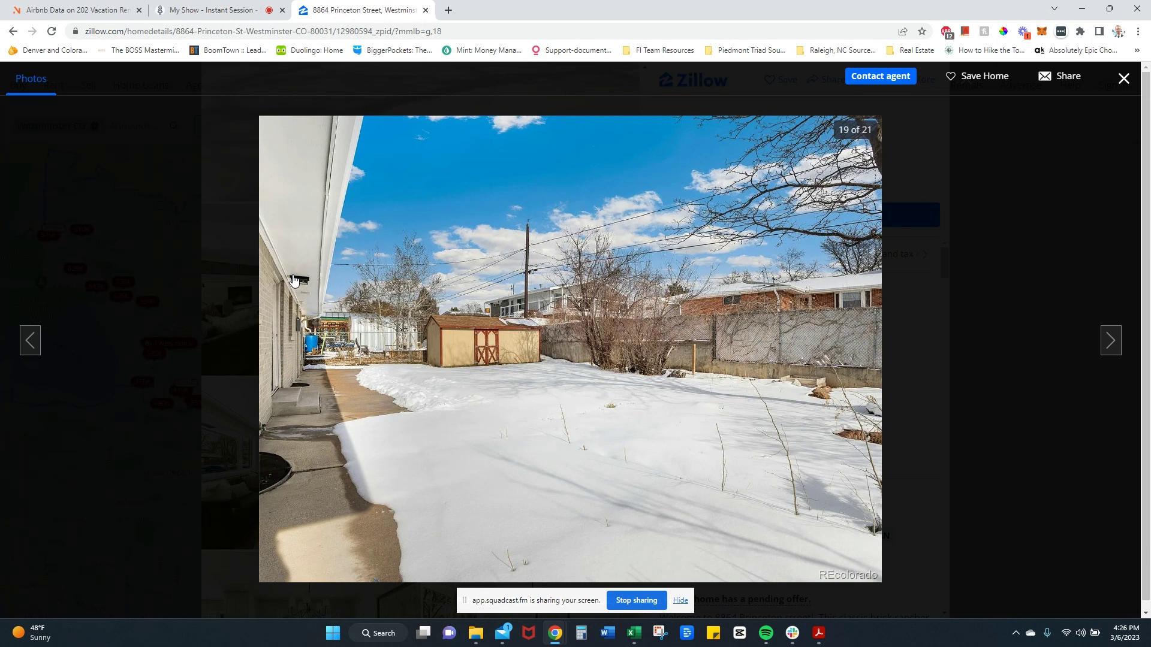
key("Right")
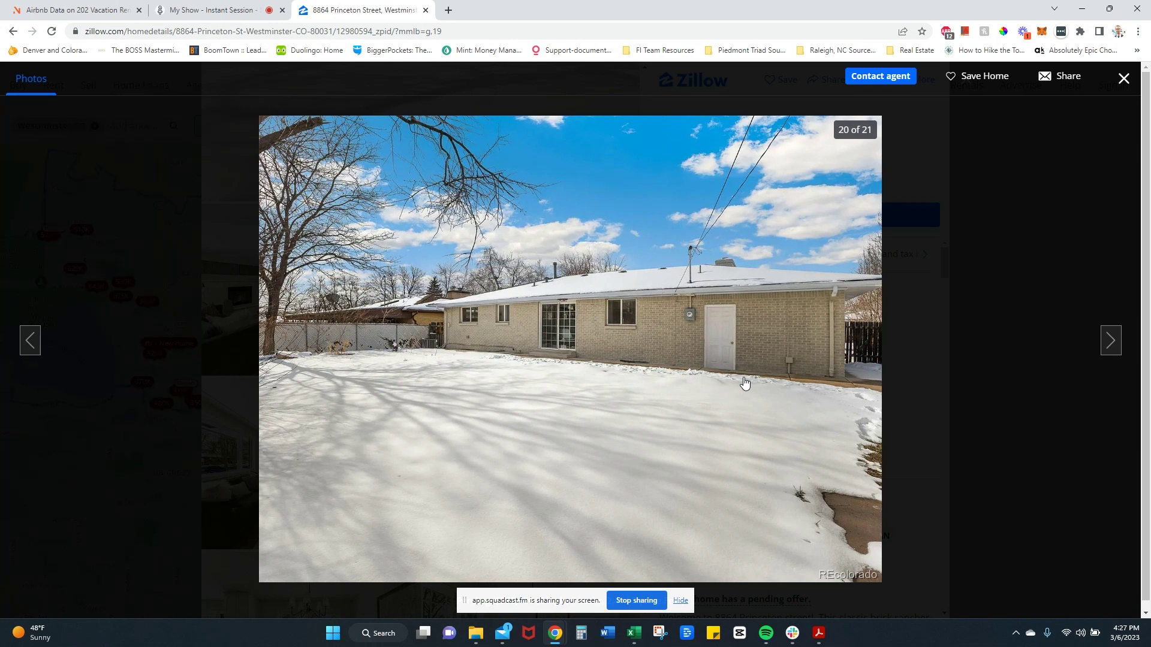
key("Right")
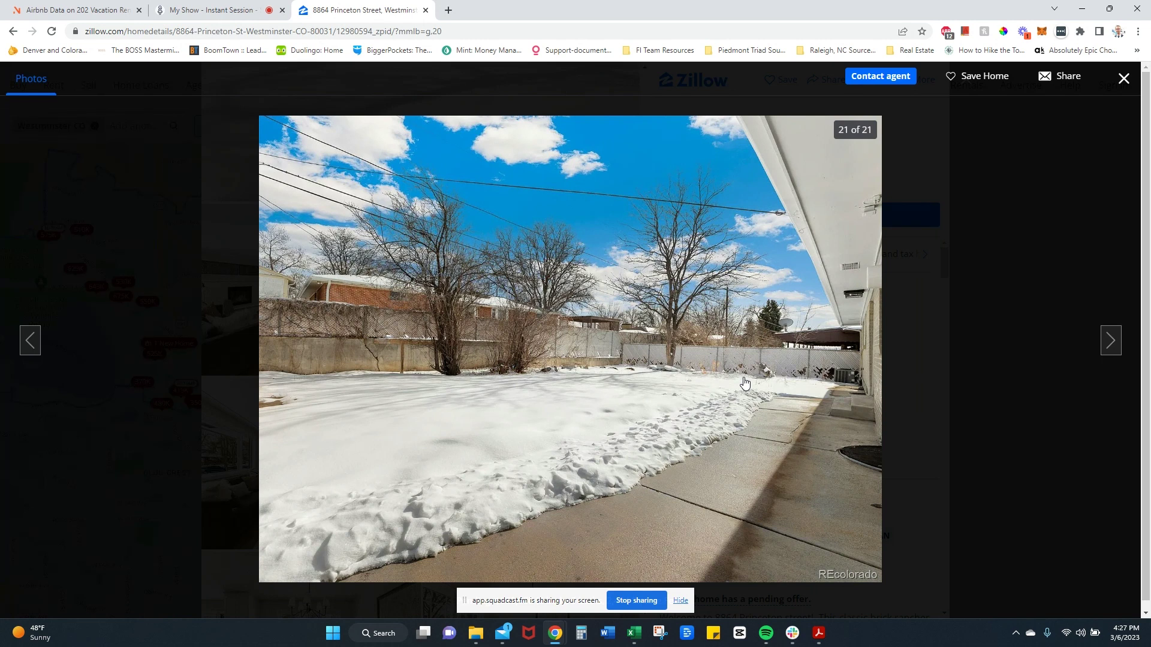
key("Right")
key("Right")
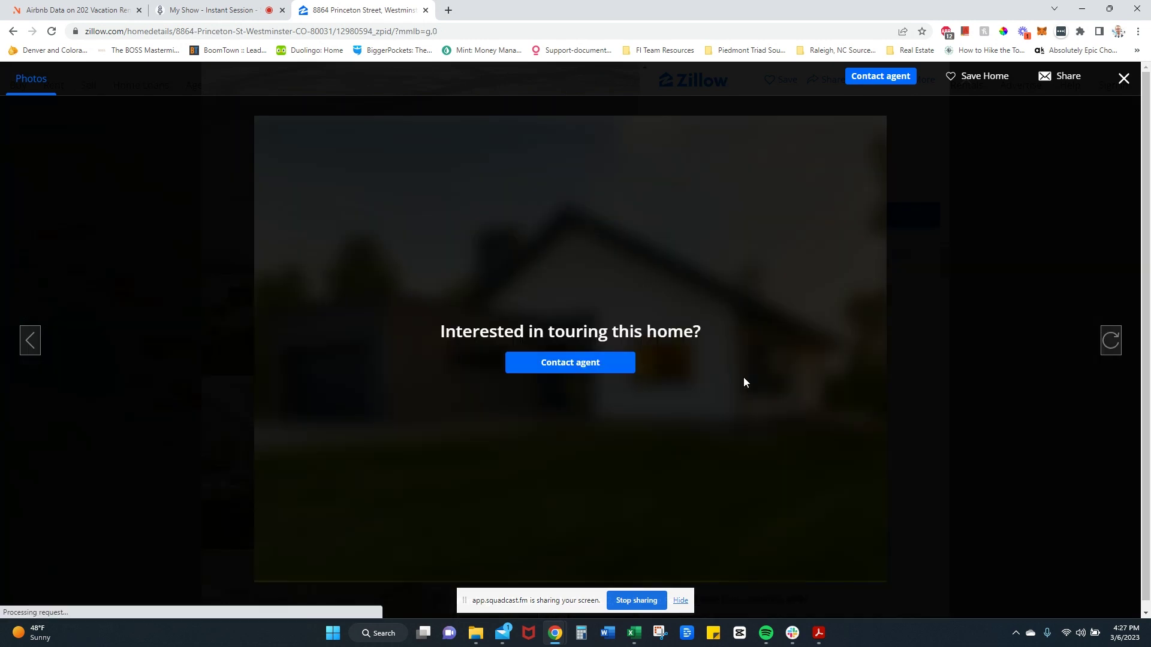
key("Right")
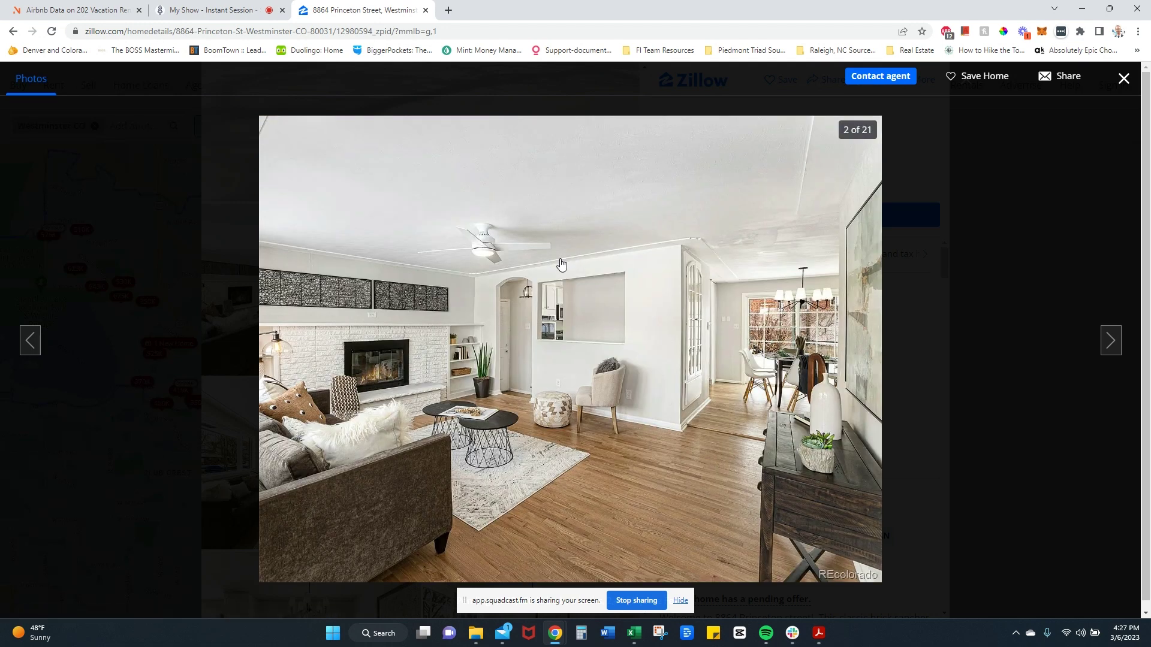
key("Right")
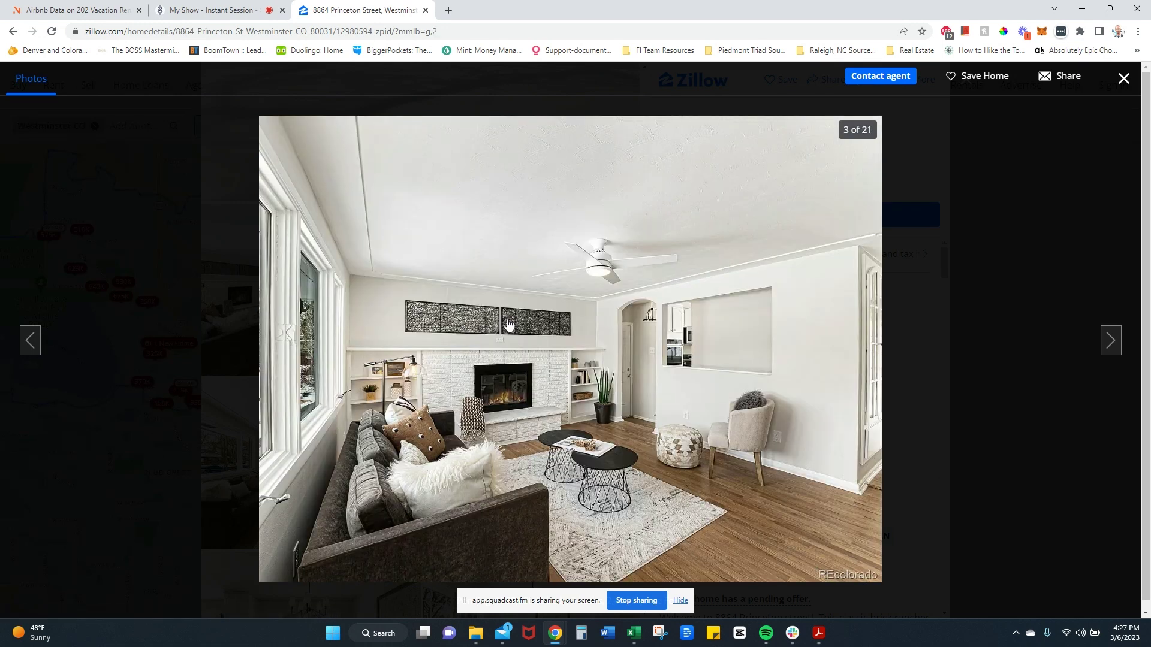
key("Right")
key("Right")
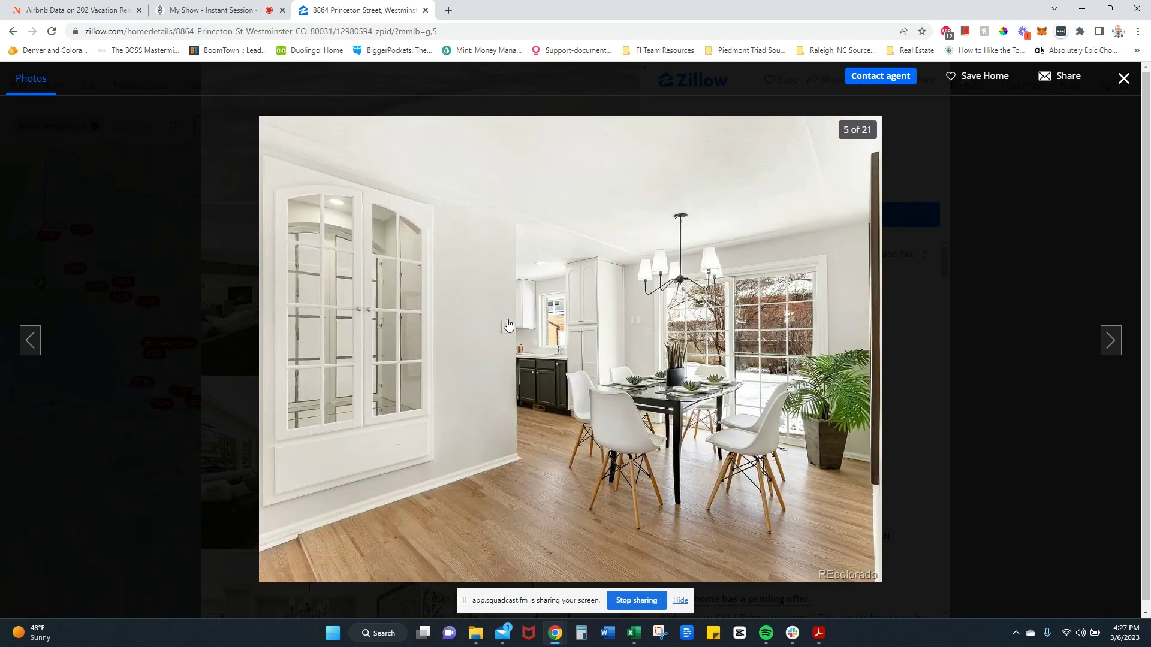
key("Right")
key("Right")
key("Right")
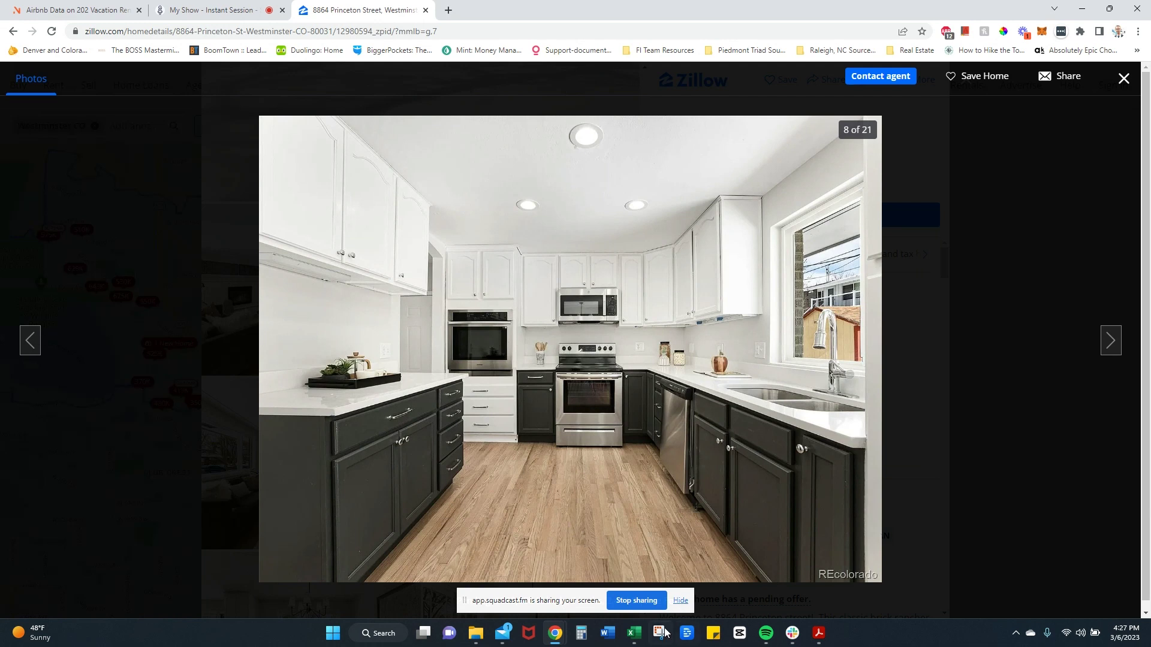
left_click(634, 634)
scroll(596, 551, "down", 3)
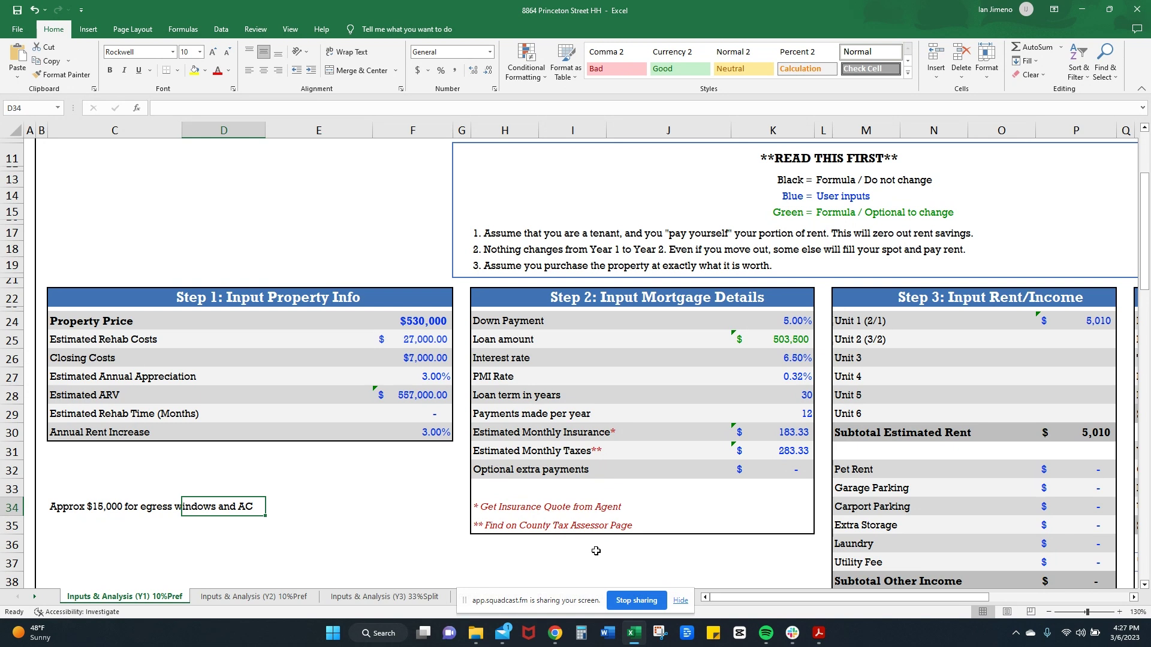
left_click(312, 510)
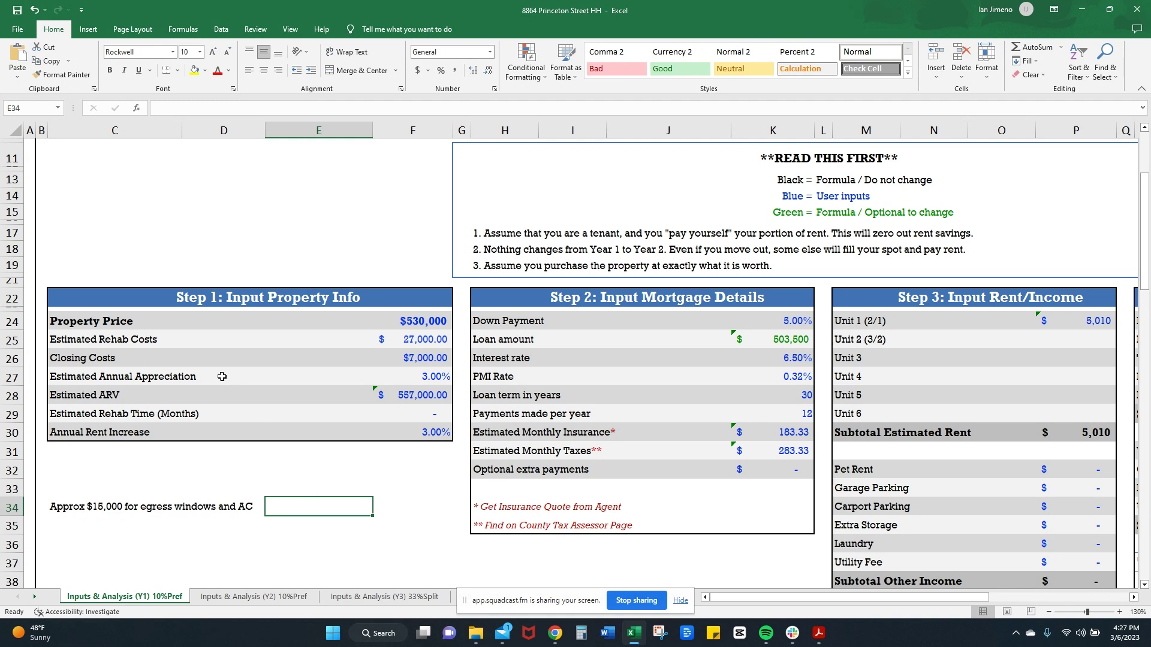
left_click(449, 316)
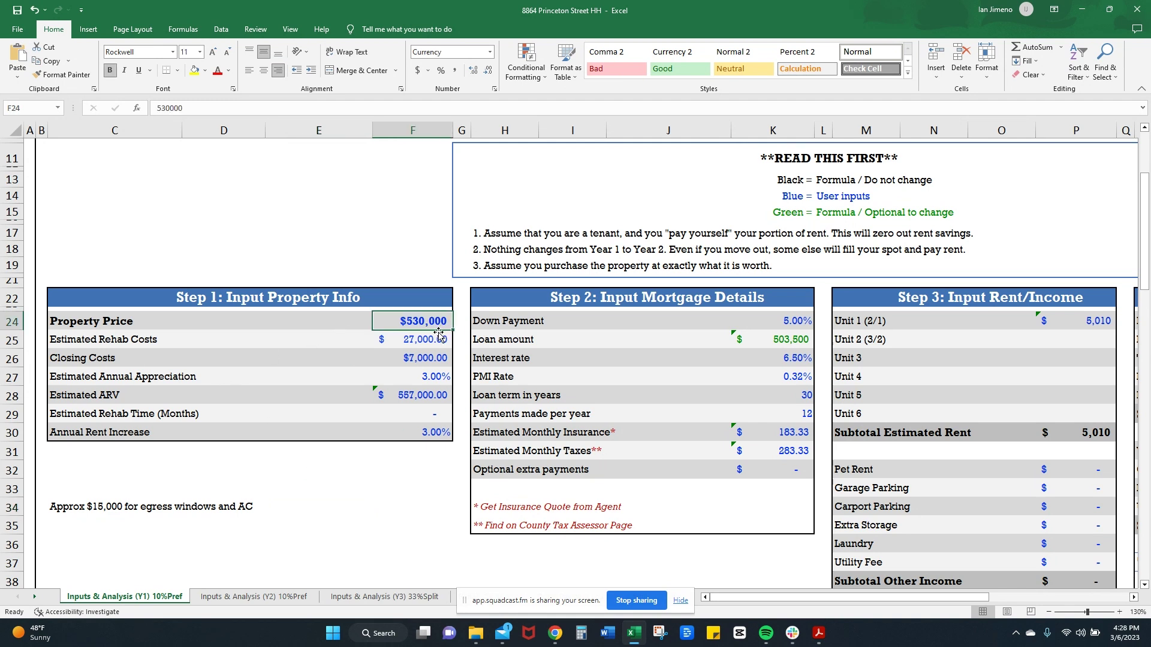
left_click(435, 336)
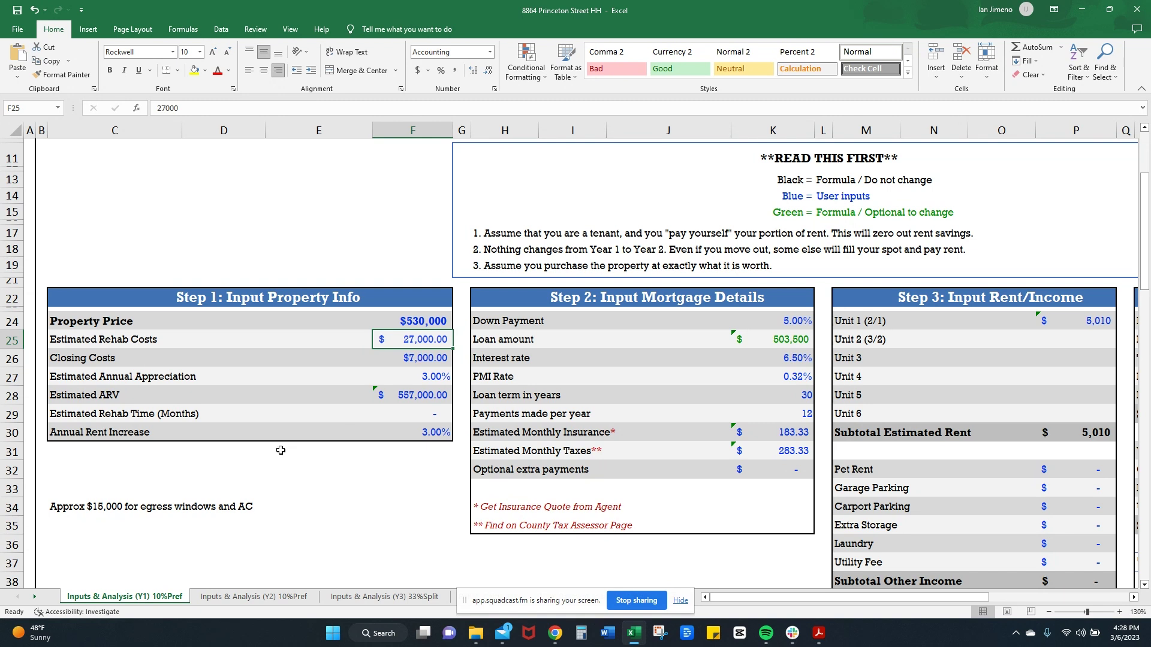
- Examine the egress windows and AC note together with the estimated rehab costs in the Step 1 property info
left_click(121, 507)
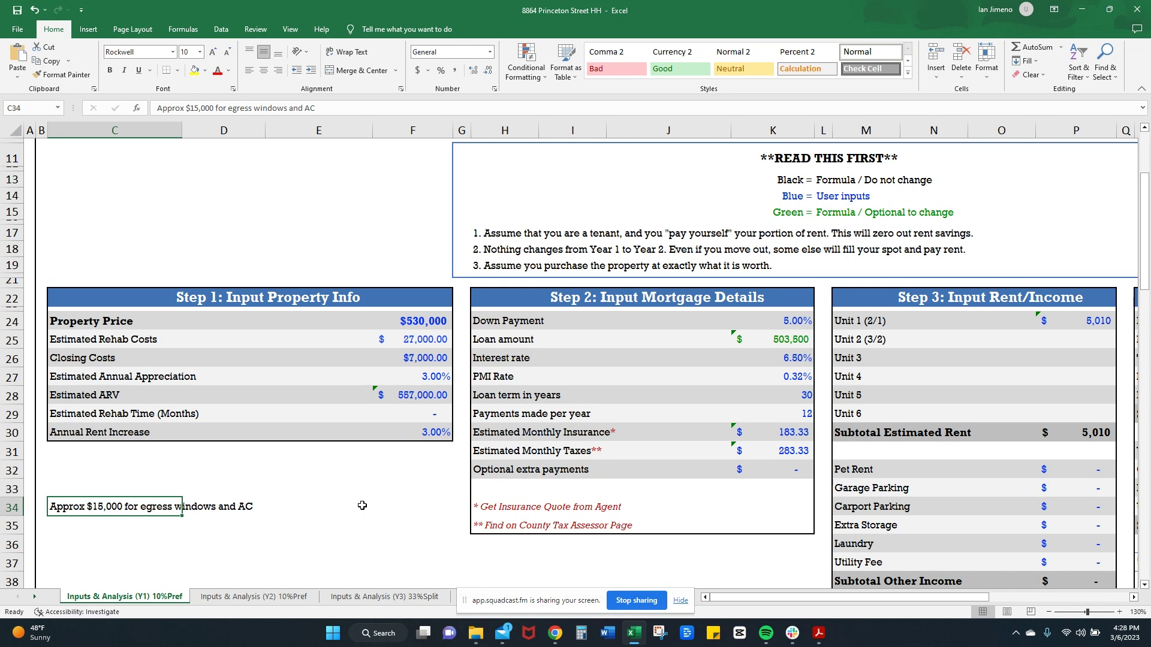
double_click(245, 510)
key("Escape")
left_click(416, 341)
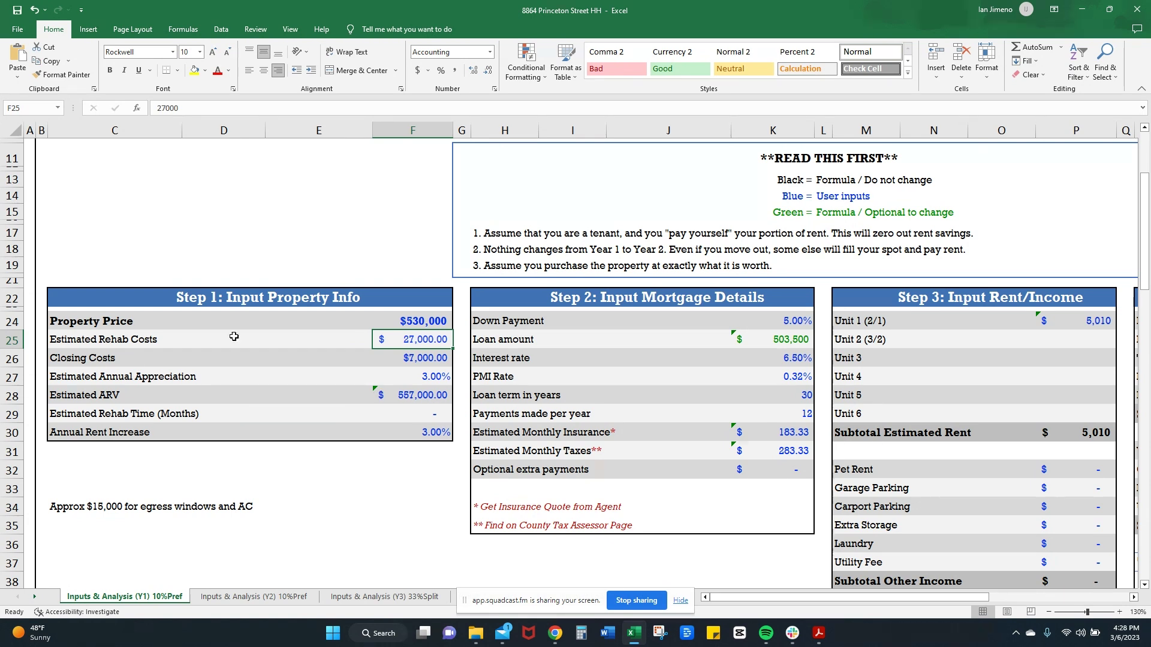
scroll(232, 351, "up", 5)
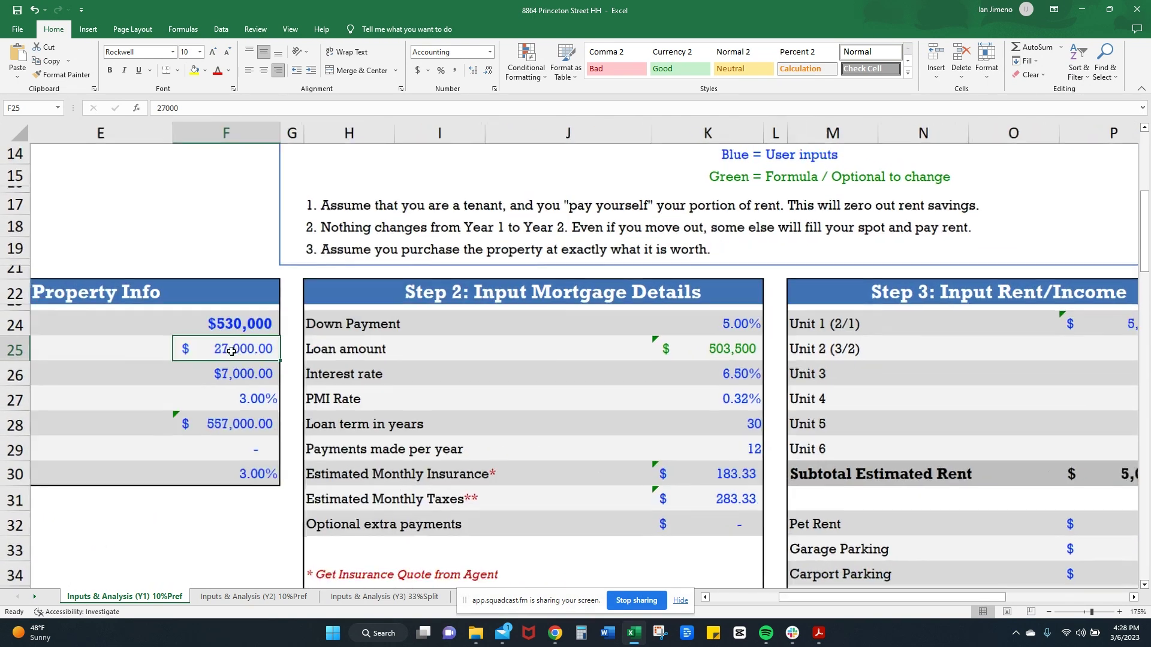
scroll(231, 354, "left", 3)
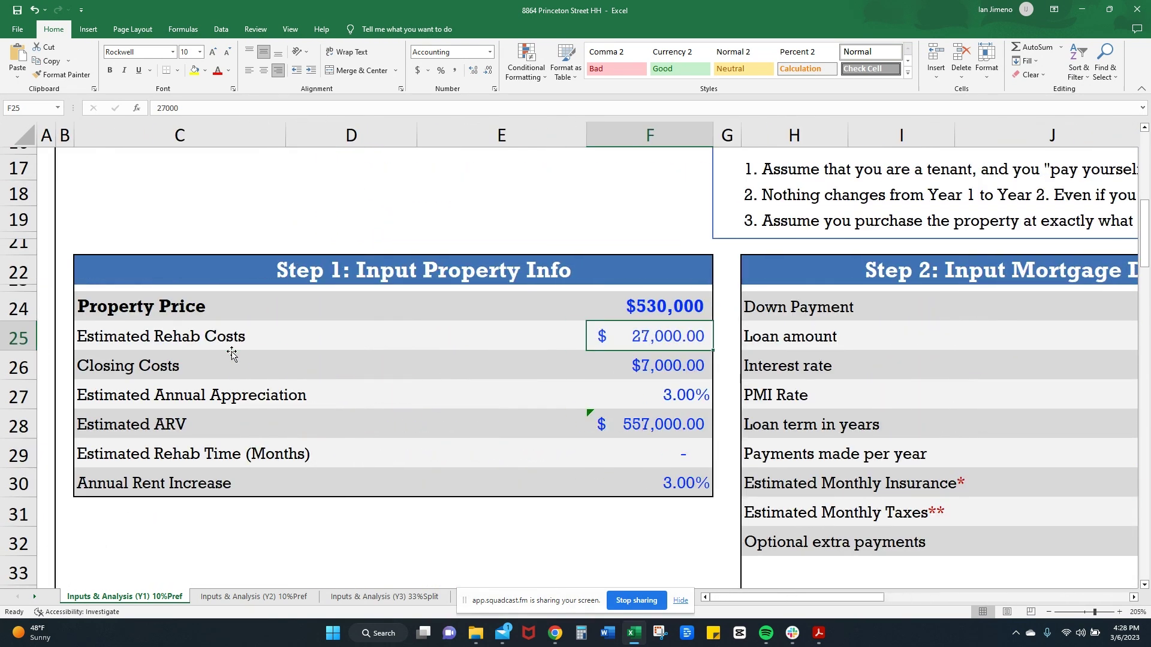
scroll(232, 354, "down", 1)
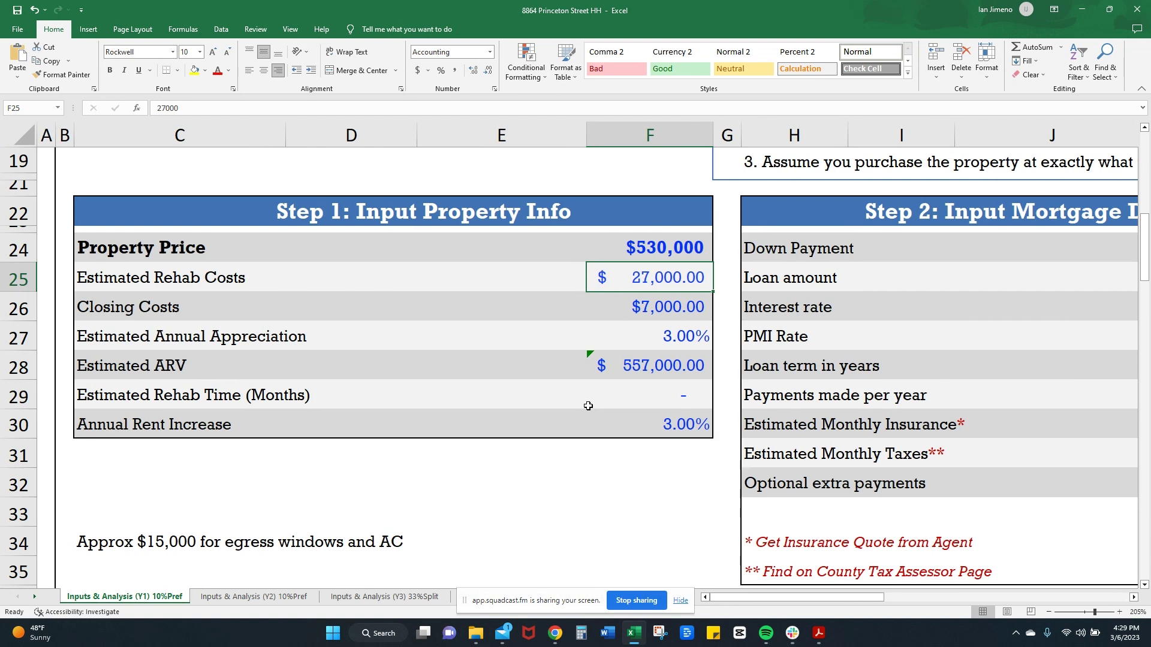
scroll(588, 406, "down", 1)
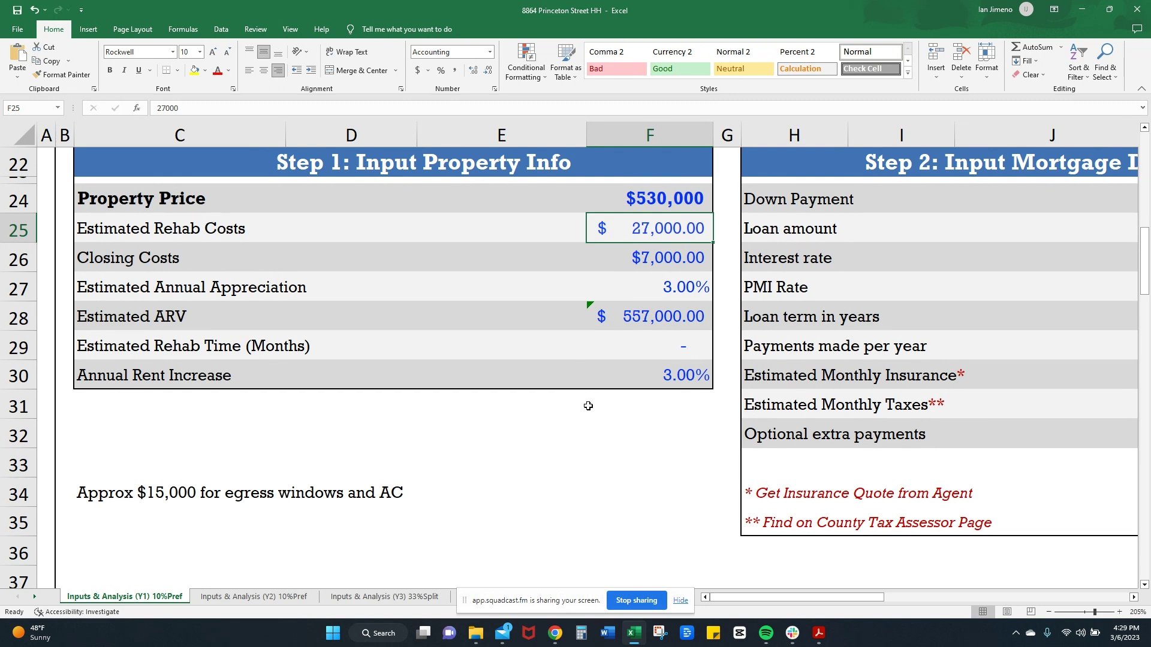
- Review the down payment and loan amount in the Step 2 mortgage details, and set the interest rate to 7%
scroll(587, 406, "right", 4)
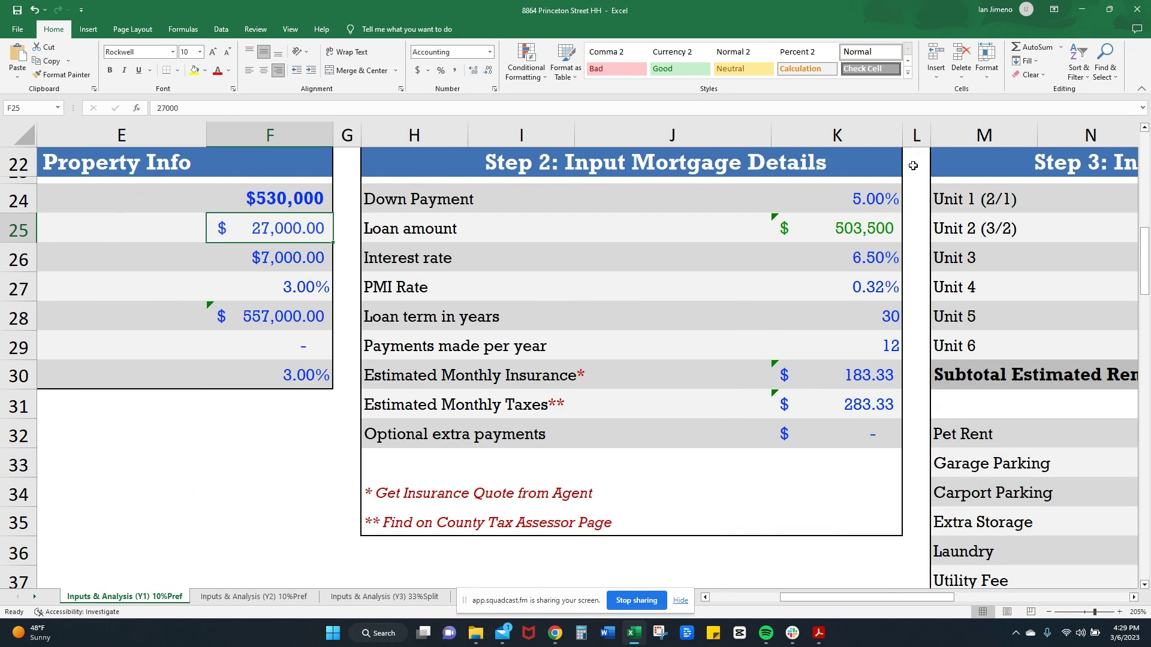
left_click(879, 199)
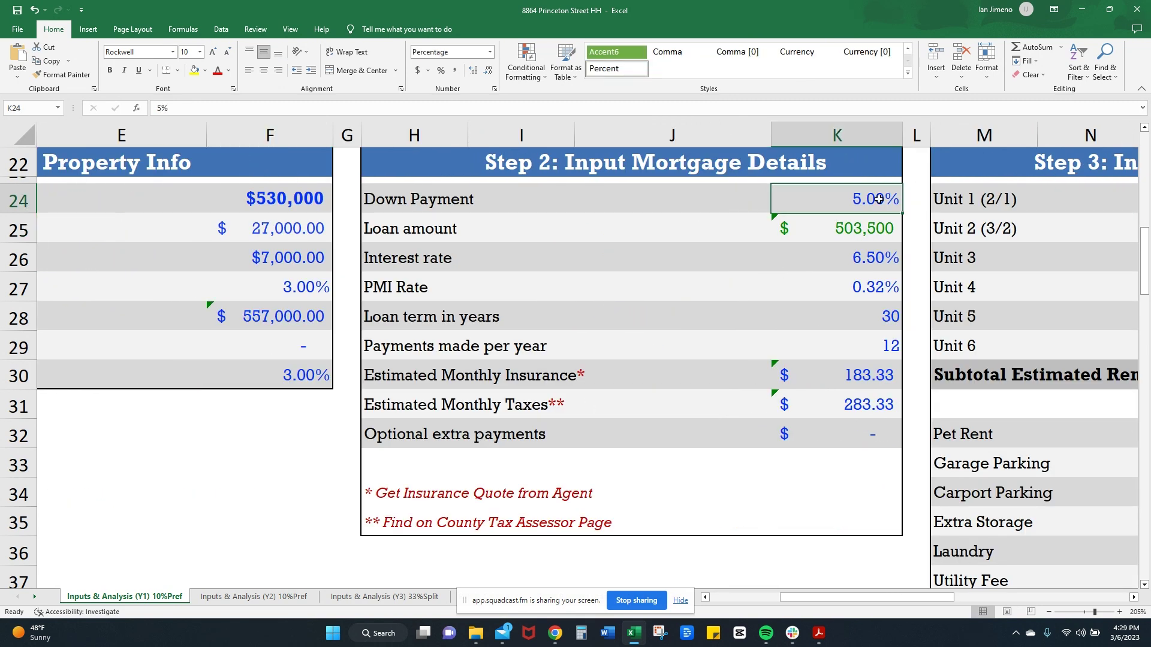
left_click(844, 245)
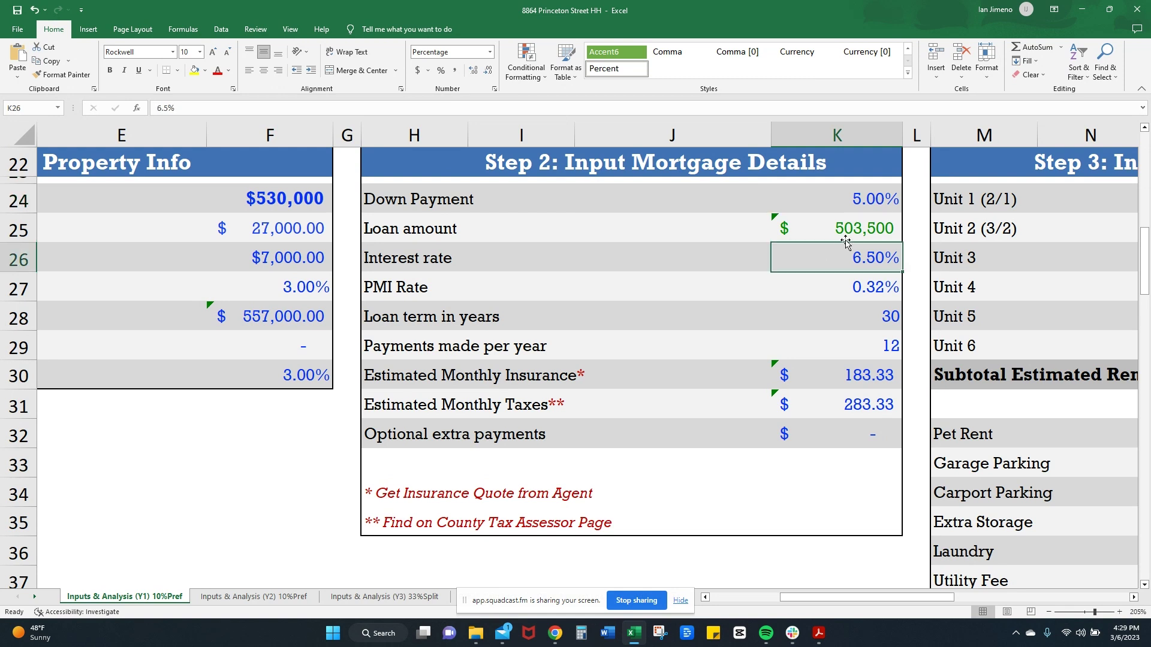
left_click(849, 234)
left_click(854, 263)
type("7")
key("Return")
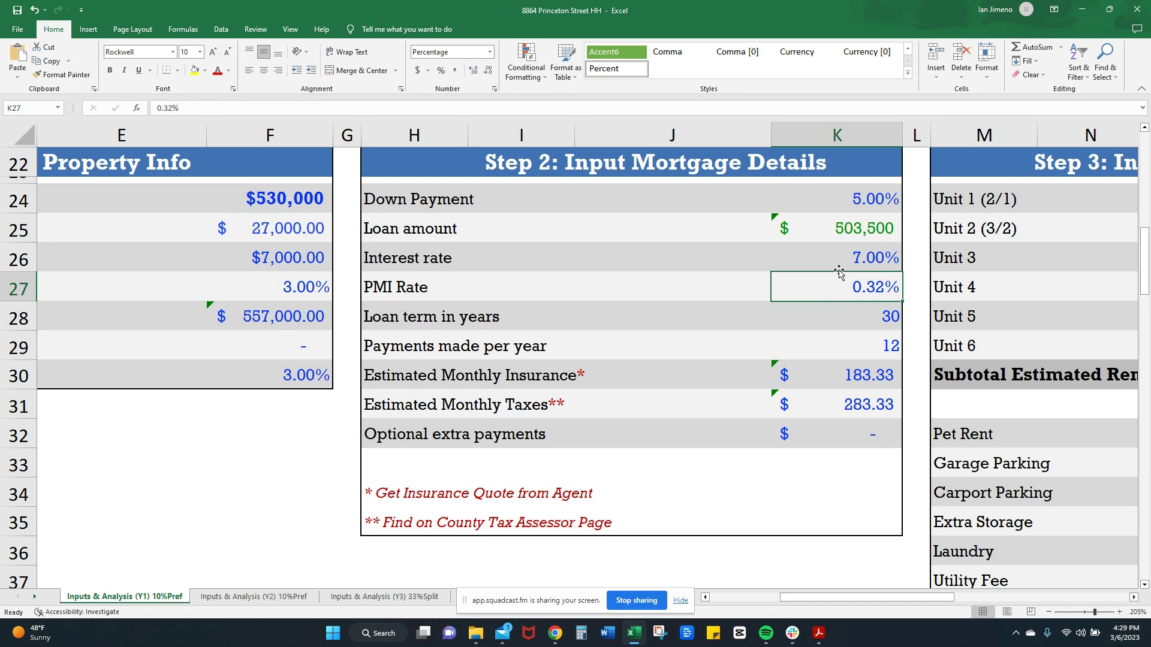
- Check the remaining mortgage inputs: PMI rate, loan term, payments per year, estimated monthly insurance and estimated monthly taxes
left_click(843, 262)
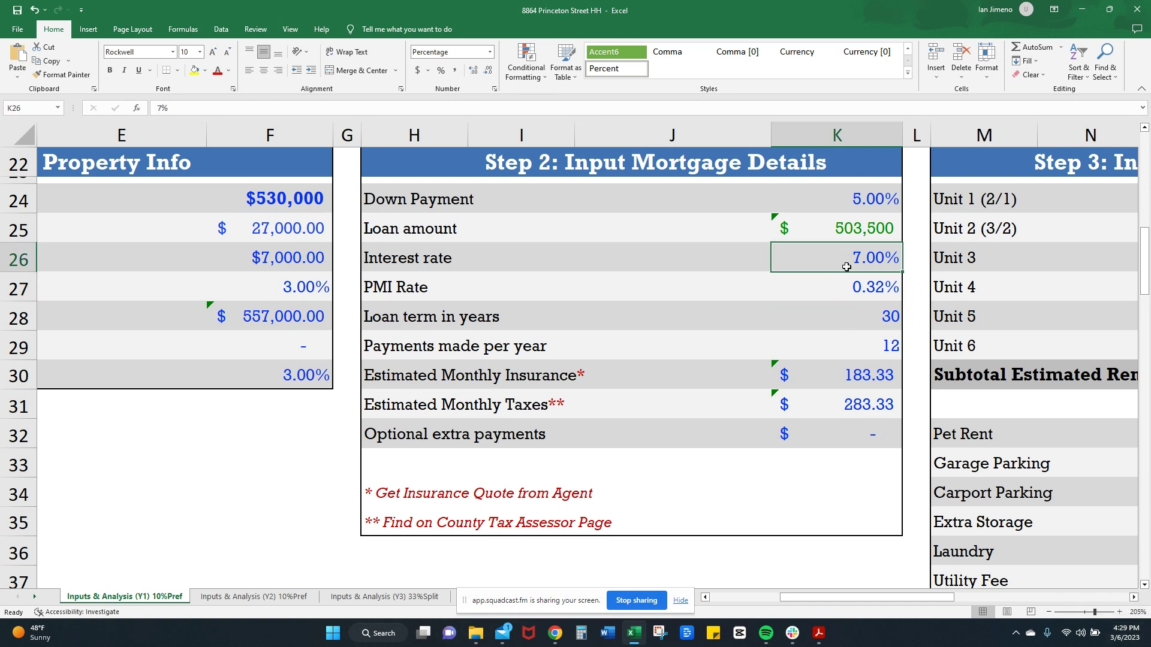
left_click(864, 292)
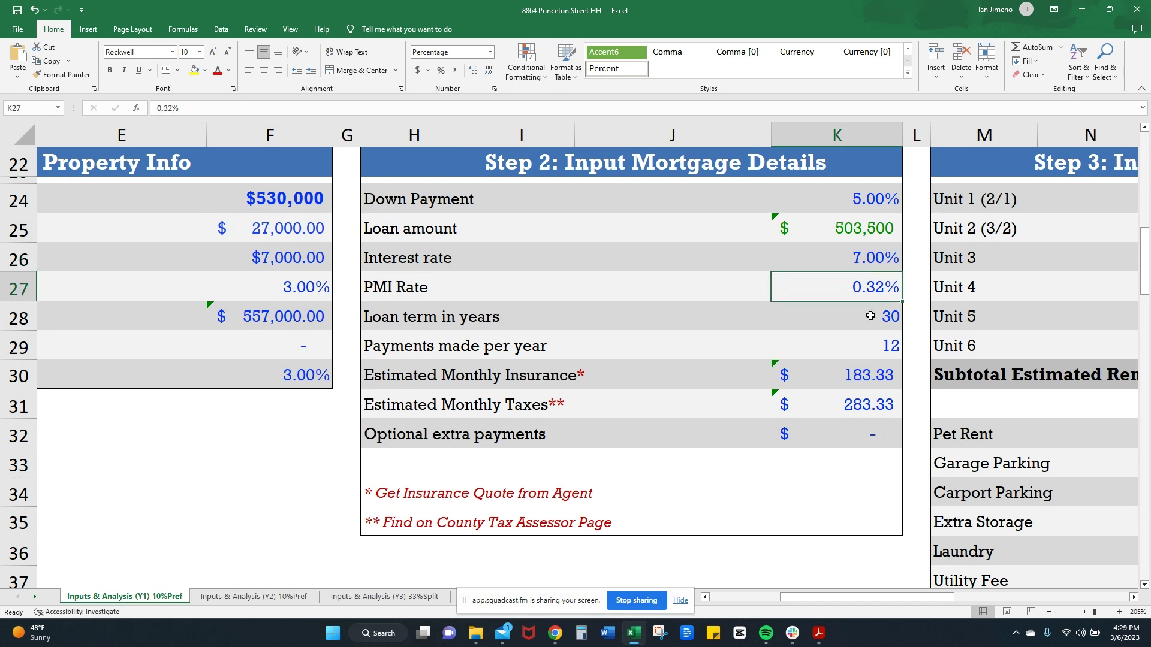
left_click(856, 217)
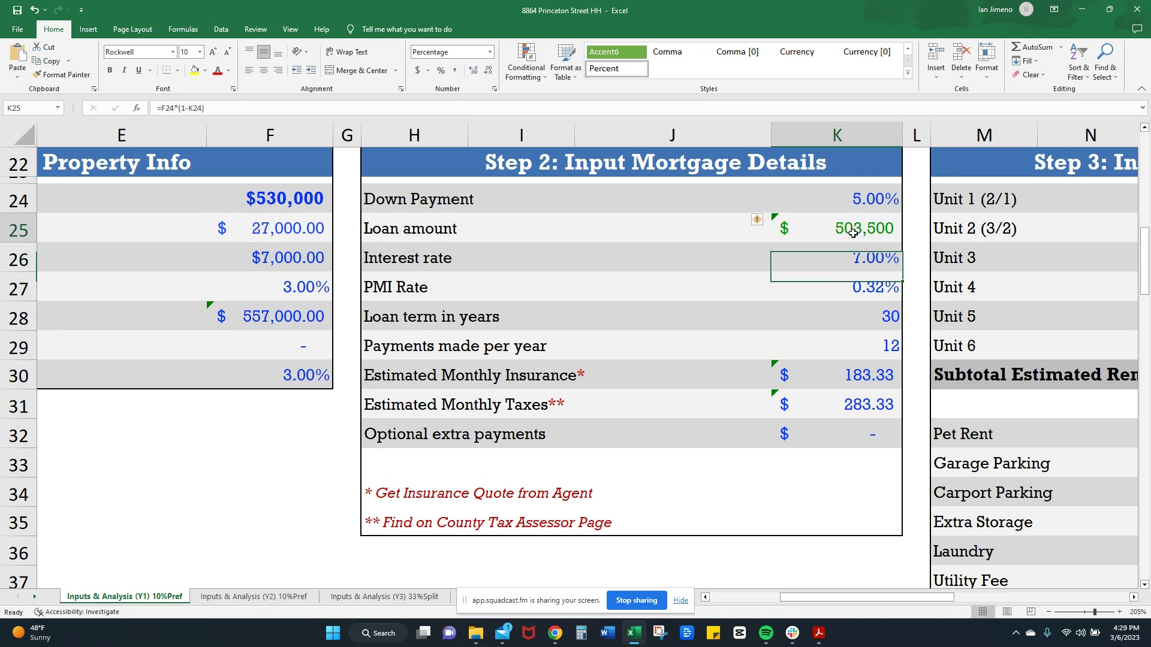
left_click(856, 310)
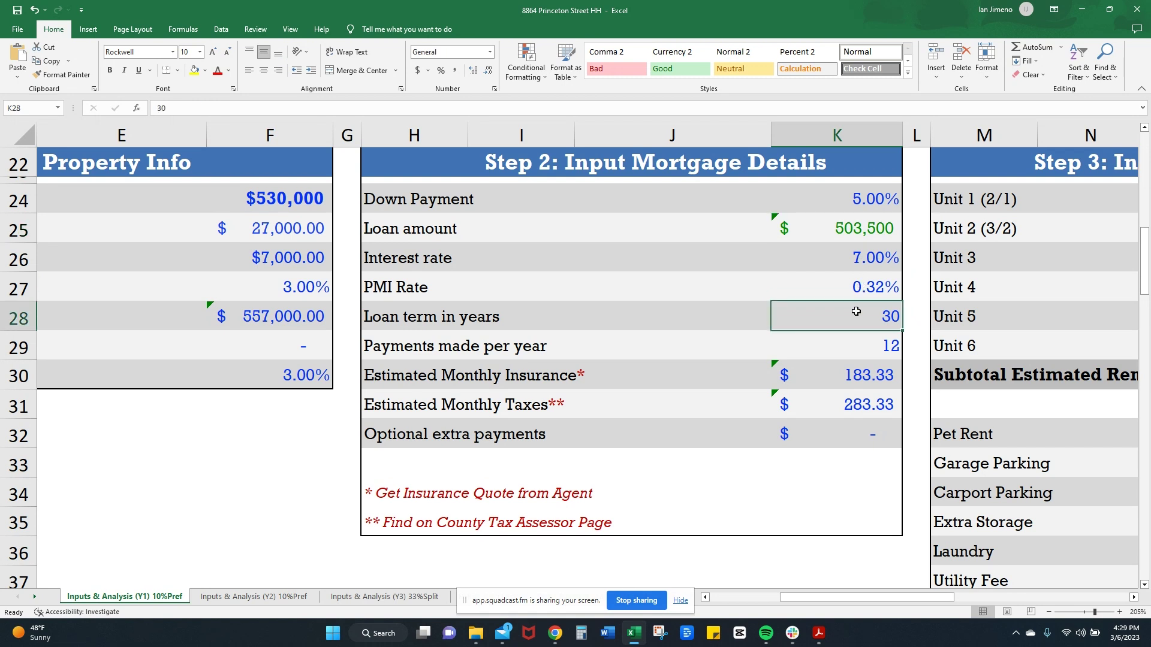
left_click(874, 348)
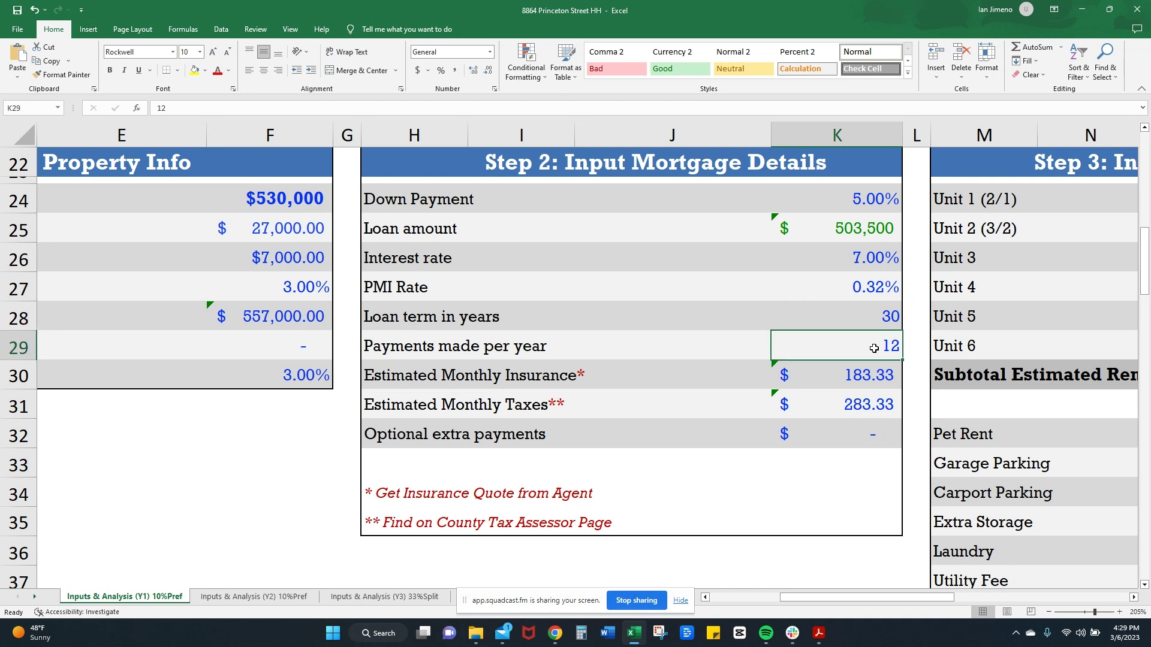
left_click(868, 373)
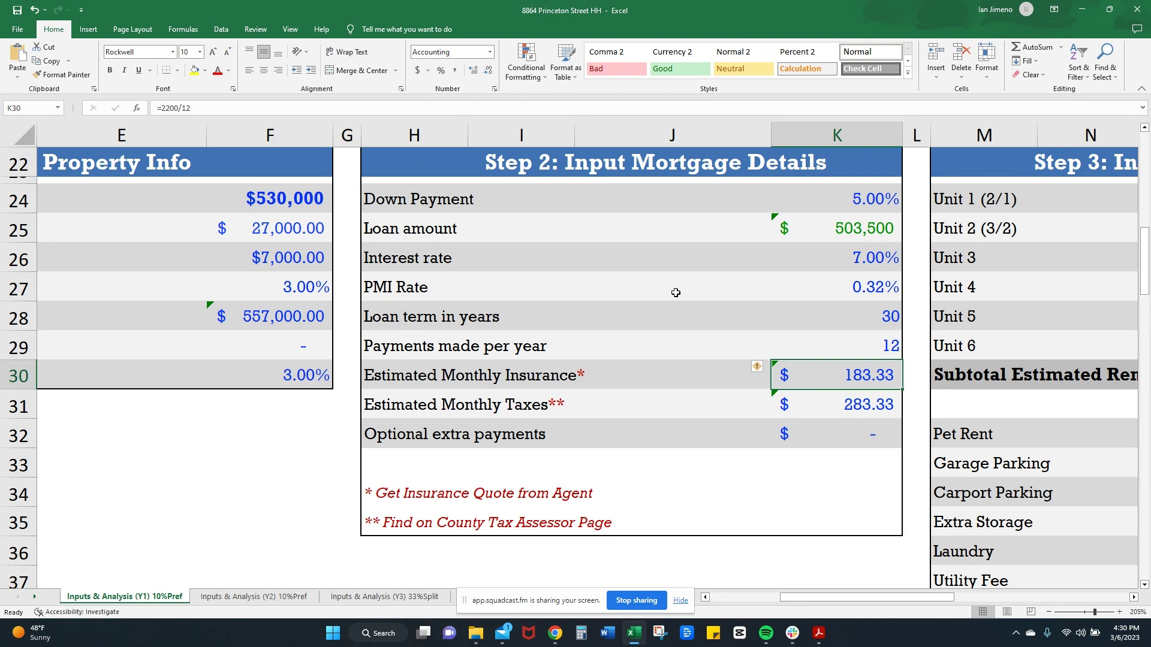
left_click(856, 401)
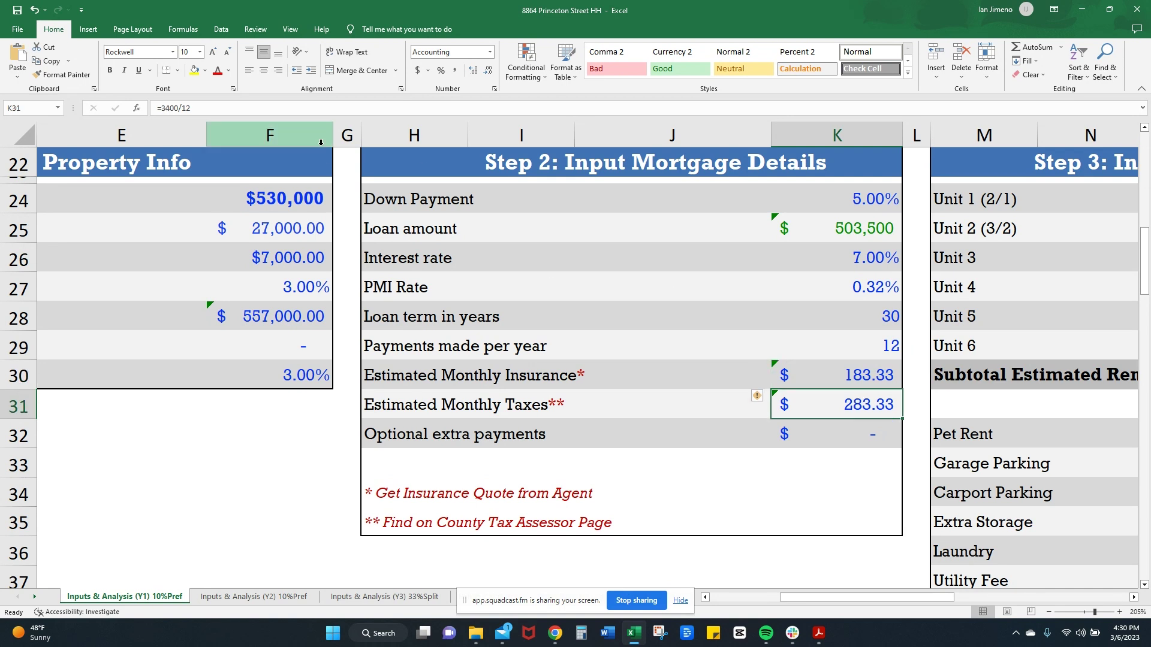
- Switch to the Zillow listing in Chrome, close the photo viewer and look through the property's overview details
key("alt+Tab")
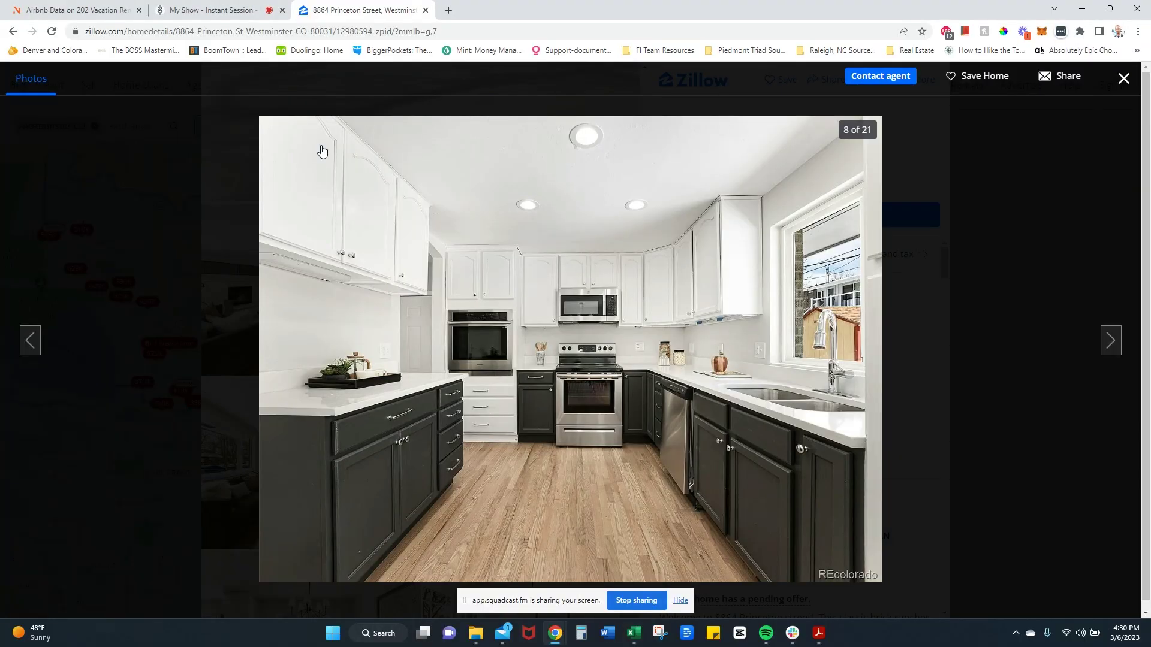
left_click(142, 138)
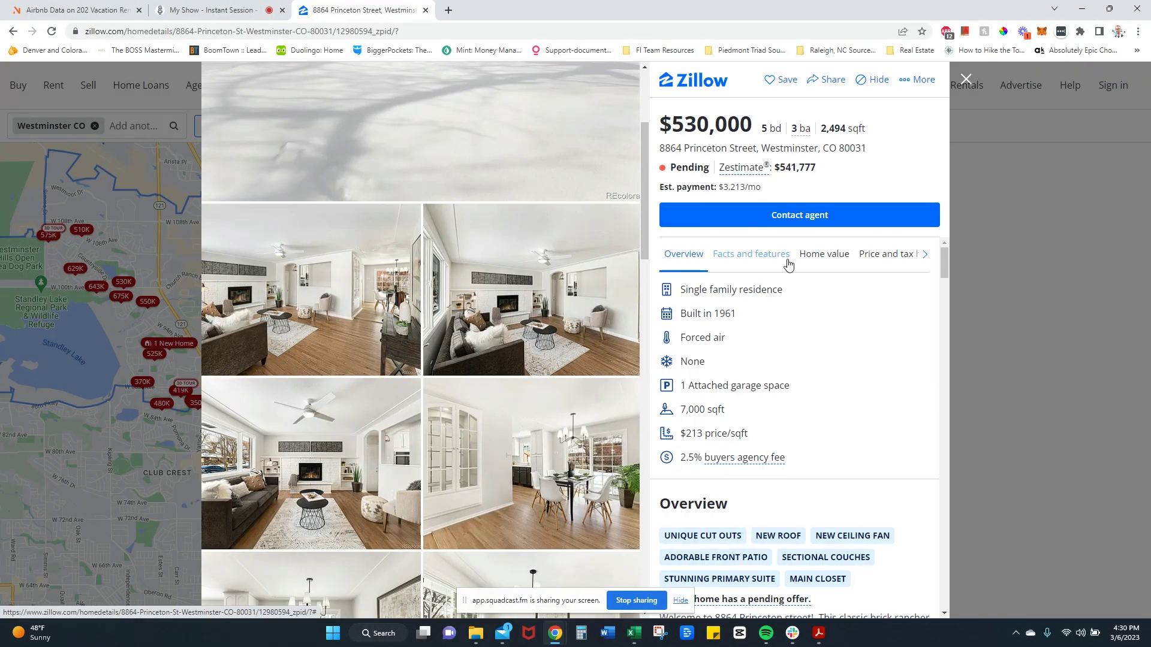
scroll(785, 262, "down", 2)
scroll(862, 376, "down", 3)
scroll(862, 376, "down", 4)
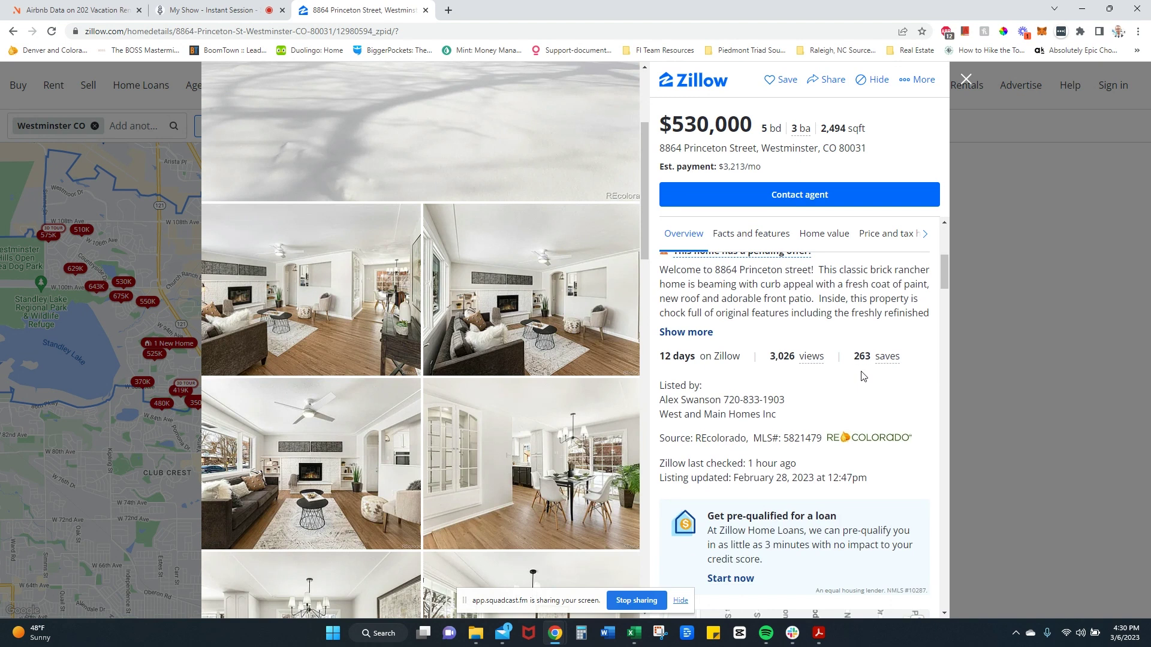
- Switch to the Excel workbook and review the Unit 1 rent entry in the Step 3 rent and income inputs
key("alt+Tab")
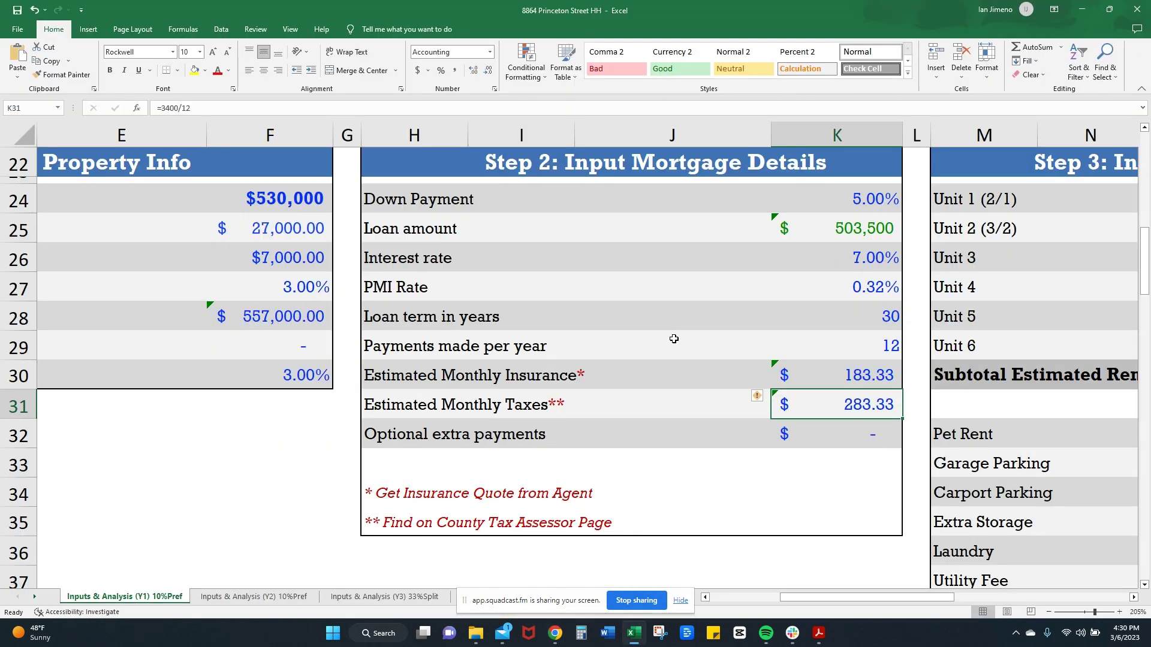
scroll(860, 401, "right", 3)
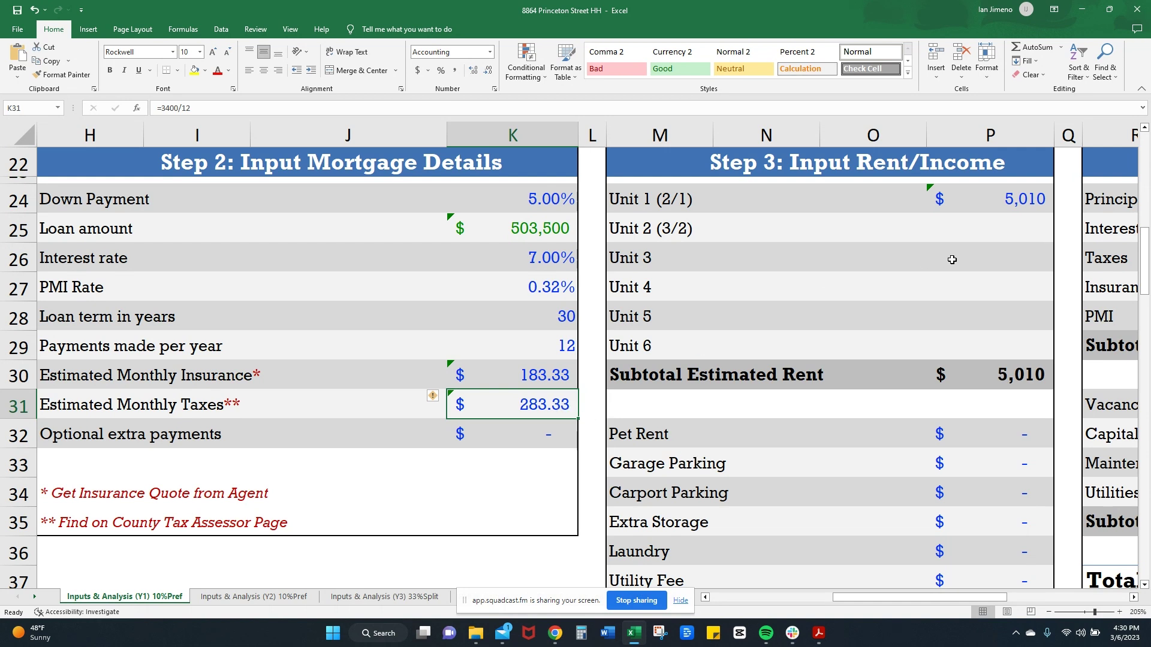
scroll(951, 260, "right", 2)
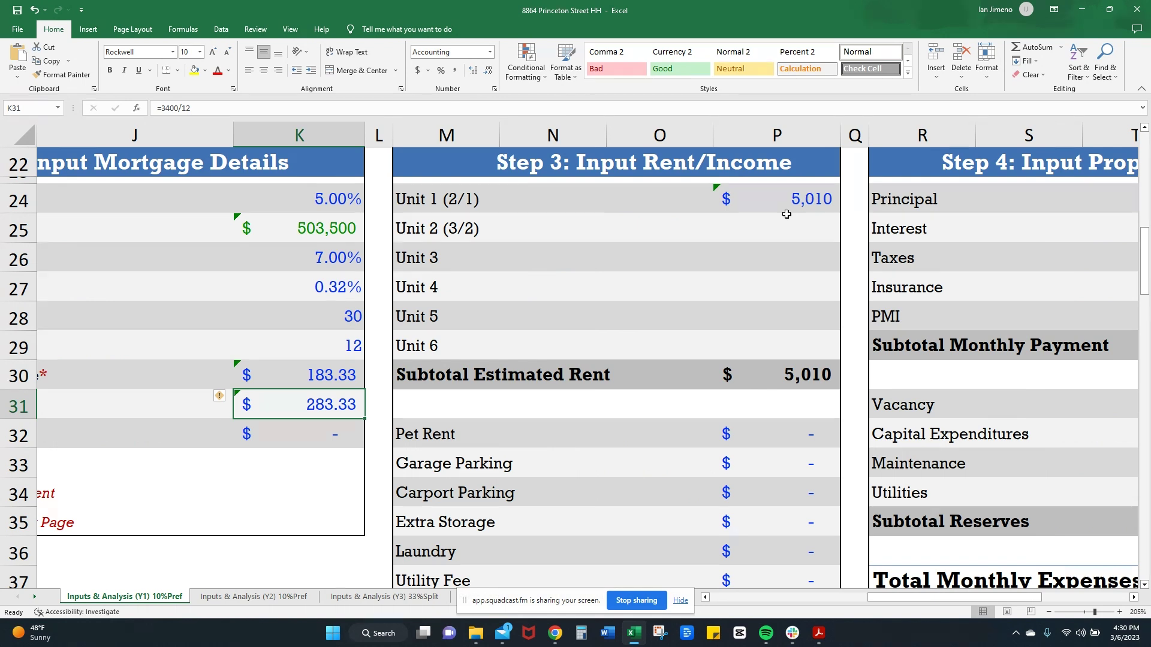
scroll(787, 214, "up", 1)
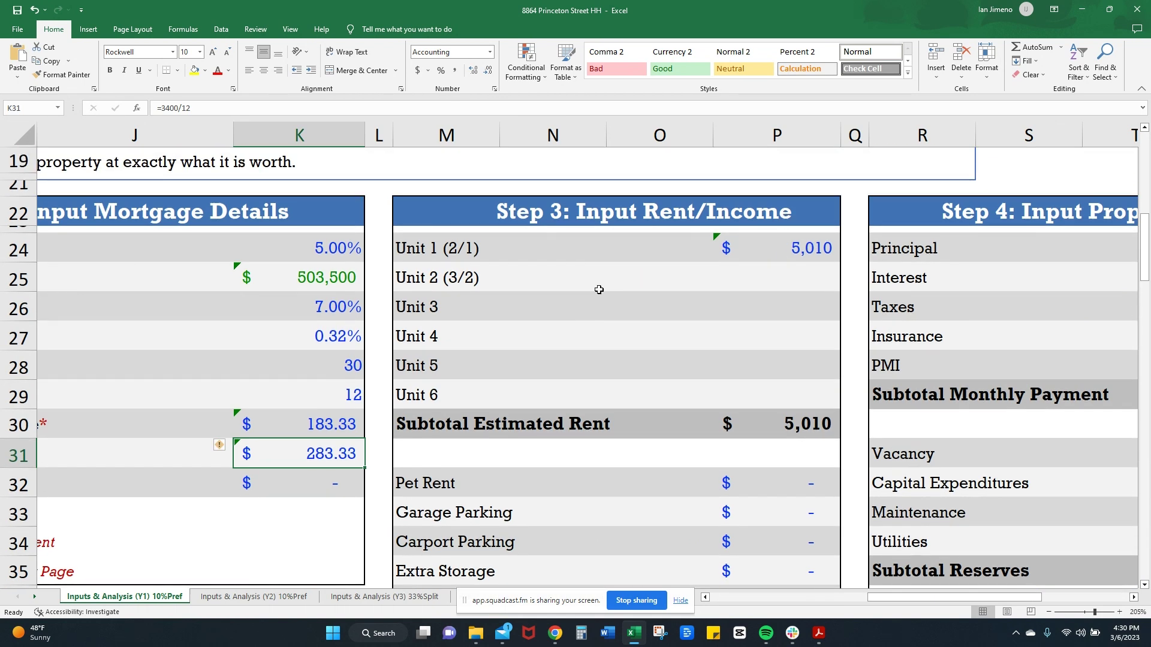
- Switch to AirDNA in Chrome and look up the listed property's address in the Rentalizer
key("alt+Tab")
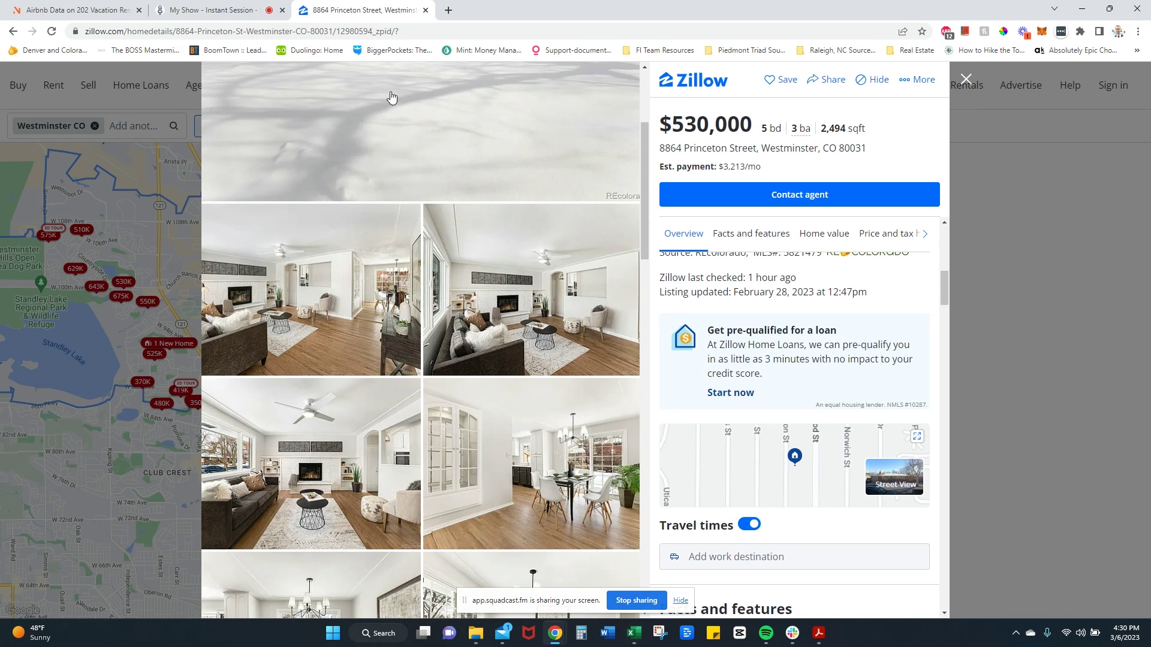
left_click(114, 7)
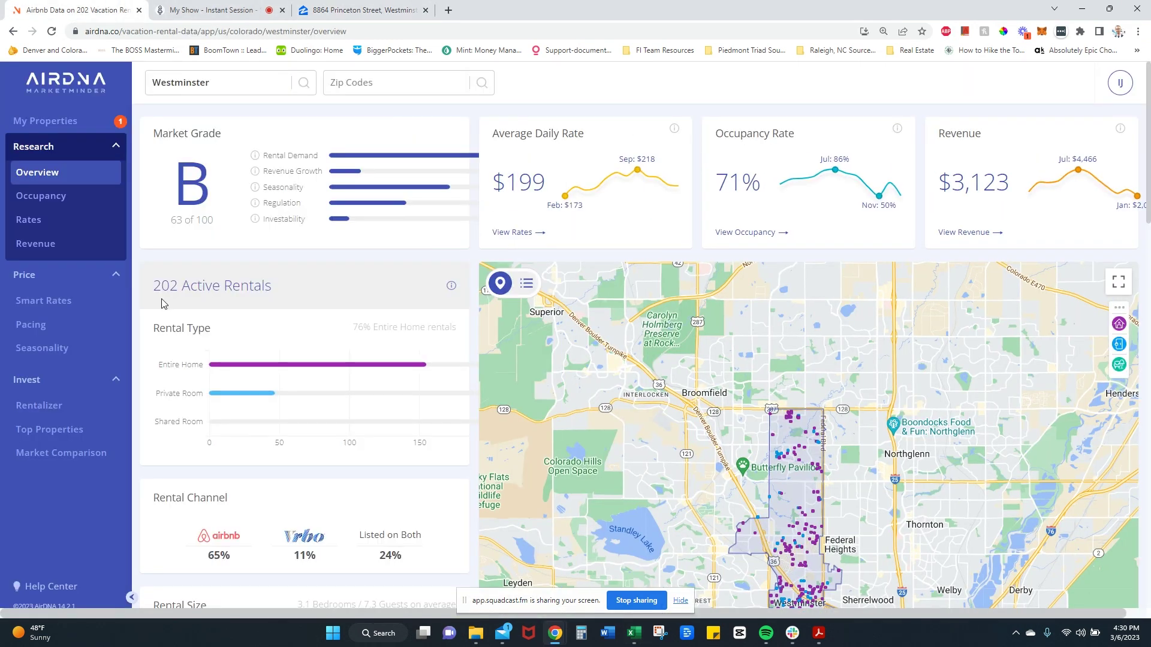
left_click(71, 412)
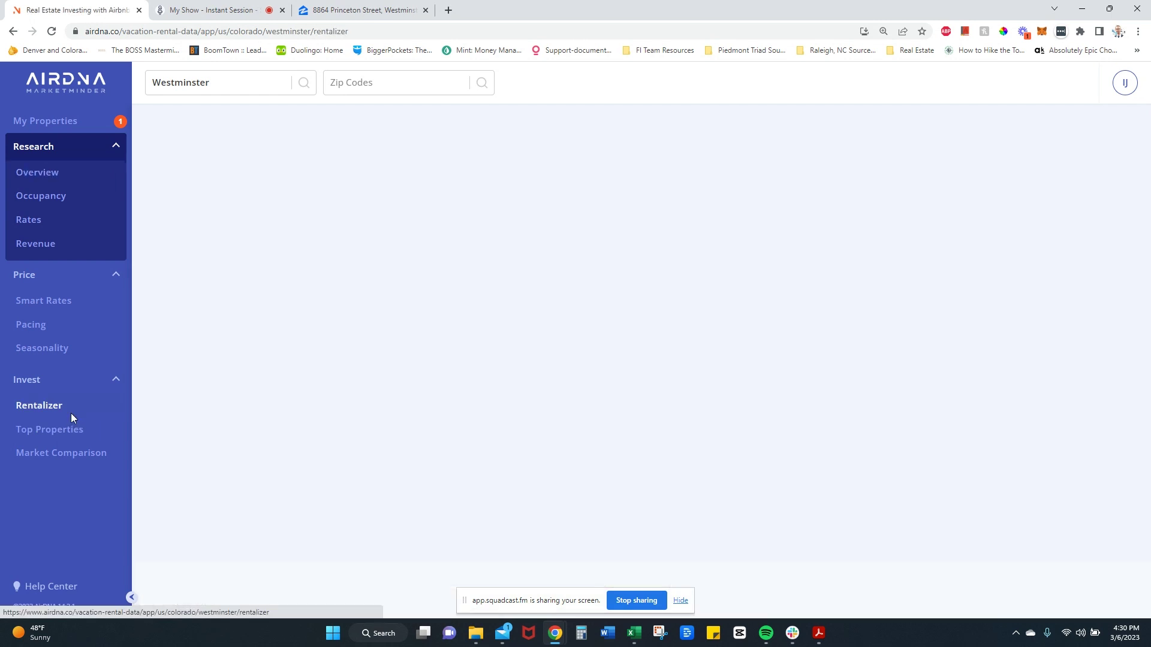
left_click(400, 264)
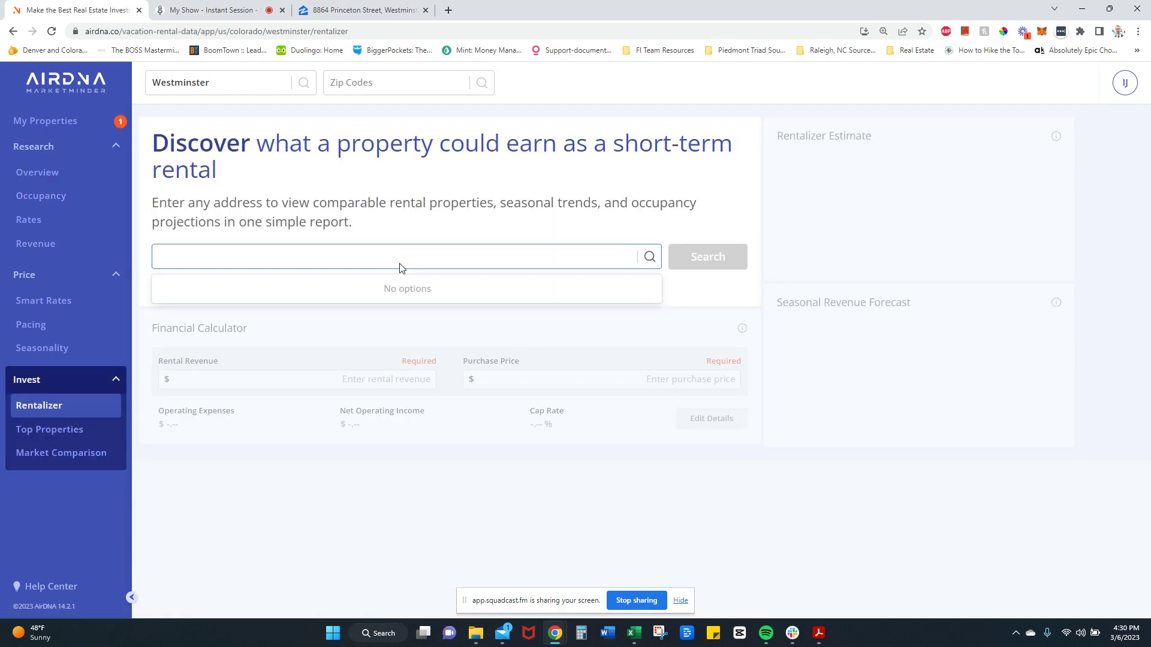
type("8864 pr")
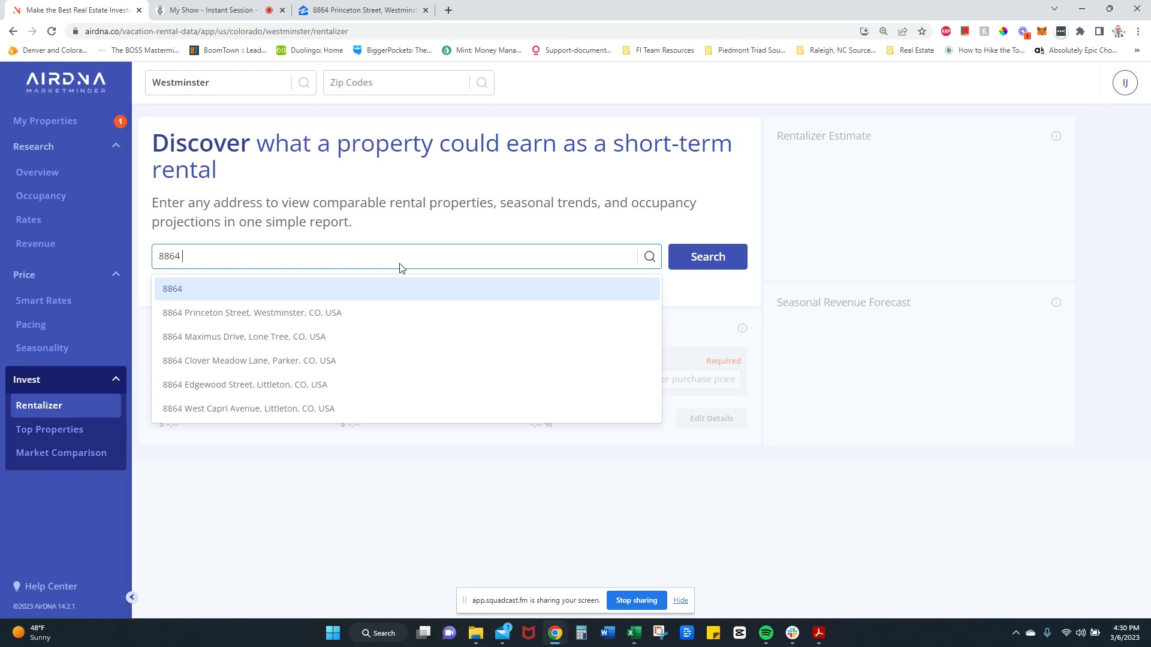
left_click(360, 312)
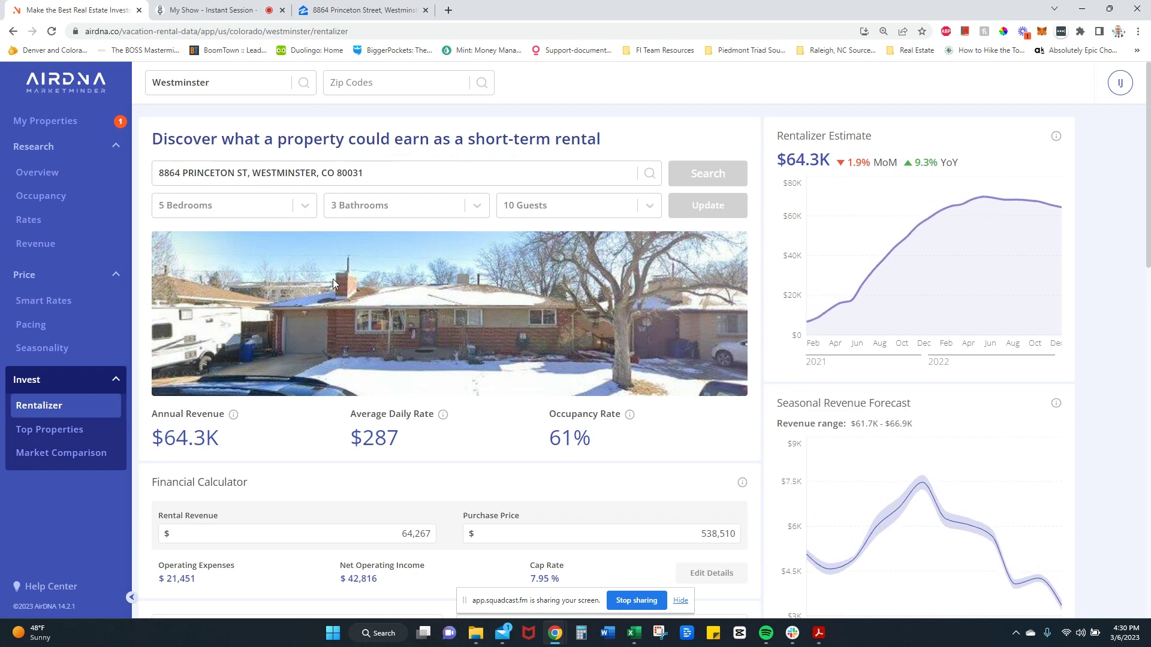
- Update the Rentalizer estimate for 2 bedrooms, 1 bathroom and 4 guests, and check its revenue, daily rate and occupancy figures
left_click(304, 215)
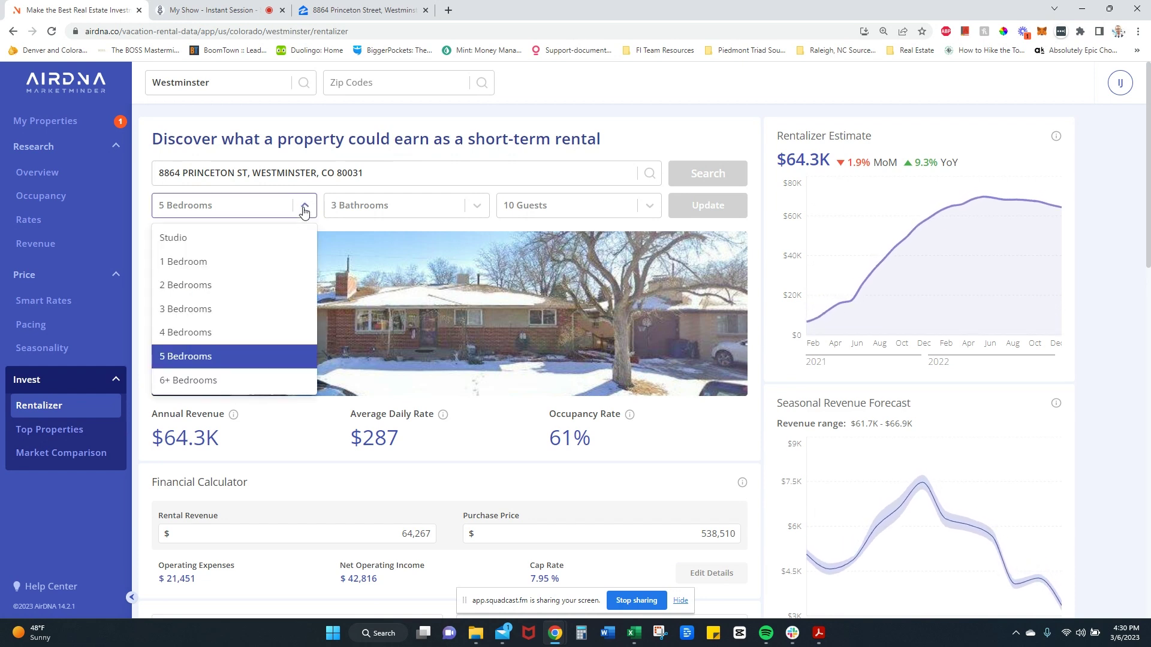
left_click(254, 285)
left_click(468, 213)
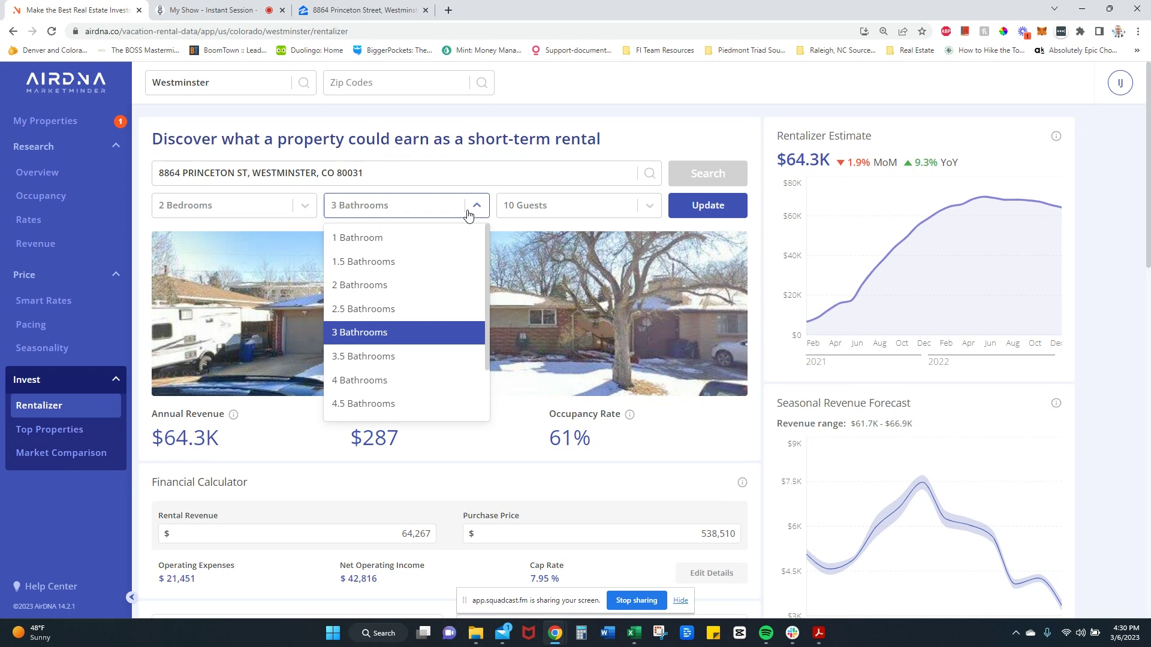
left_click(451, 238)
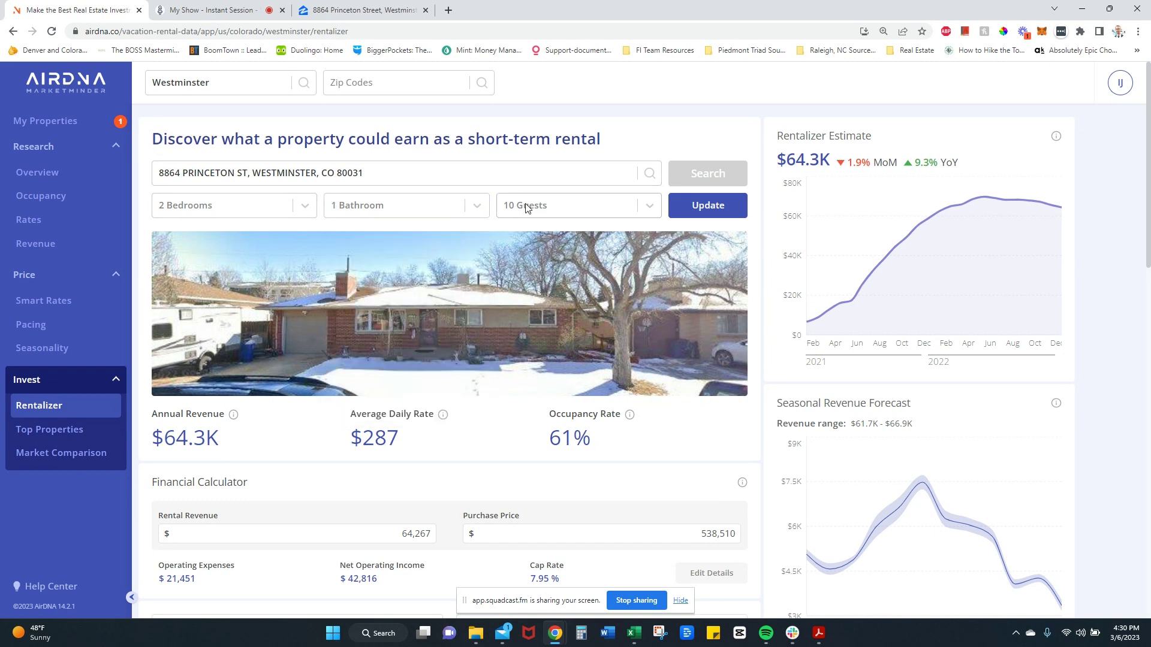
left_click(569, 205)
left_click(562, 259)
left_click(695, 214)
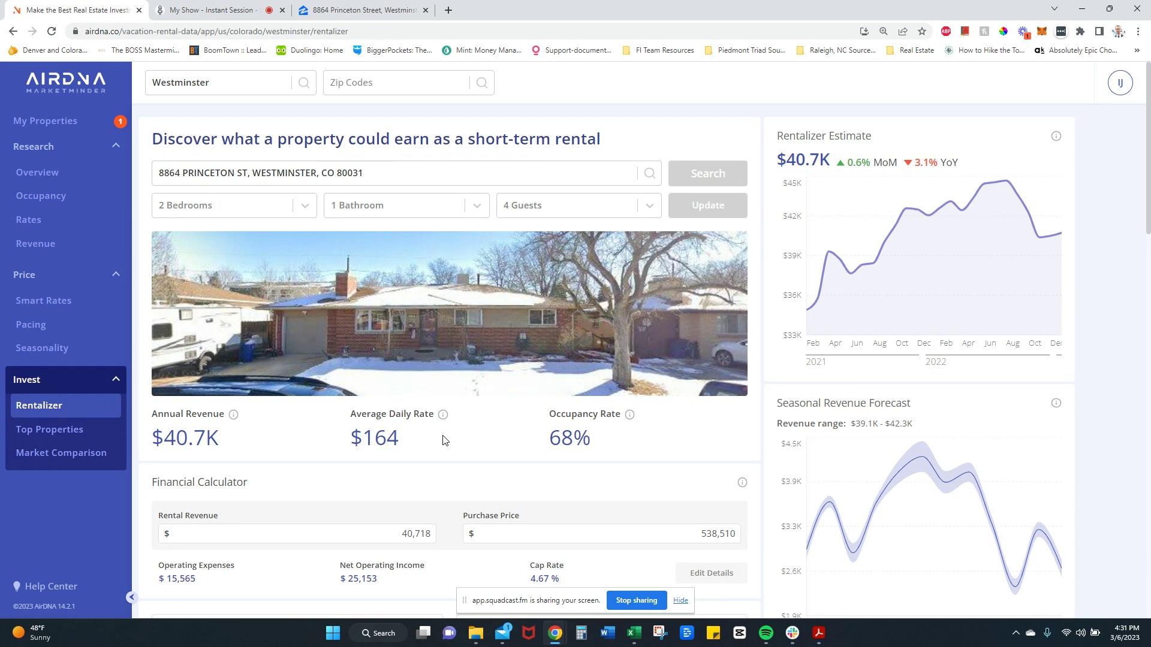
scroll(445, 440, "down", 1)
scroll(444, 441, "up", 1)
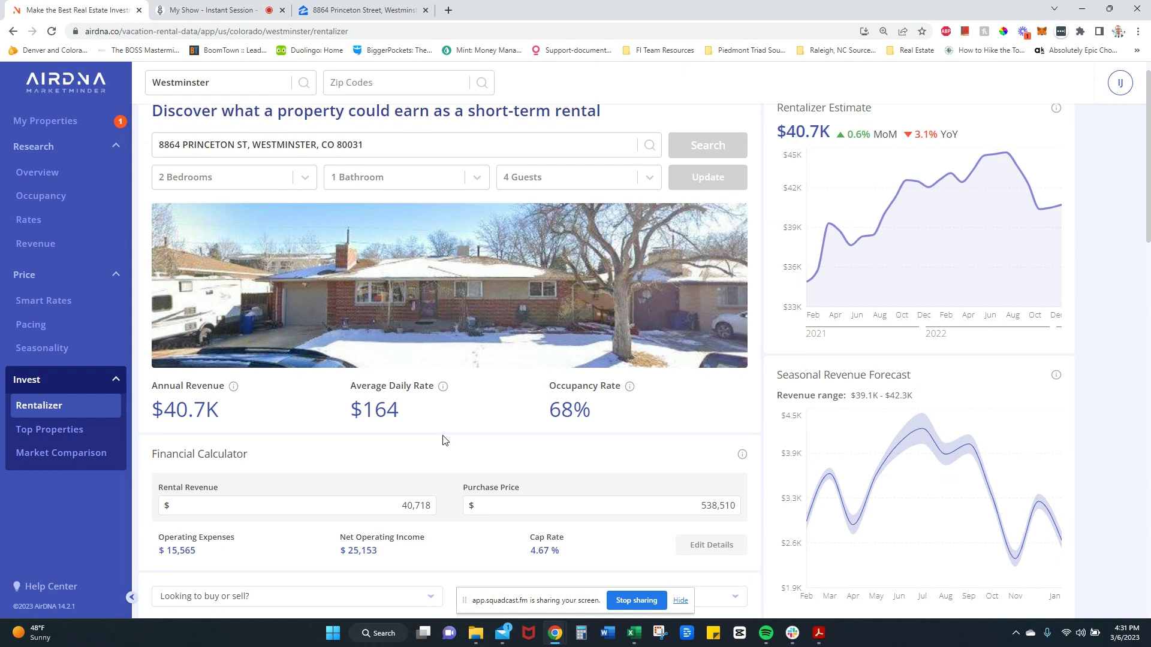
- Switch to the Excel workbook and change the Unit 1 (2/1) rent formula in Step 3 to =164*30
key("alt+Tab")
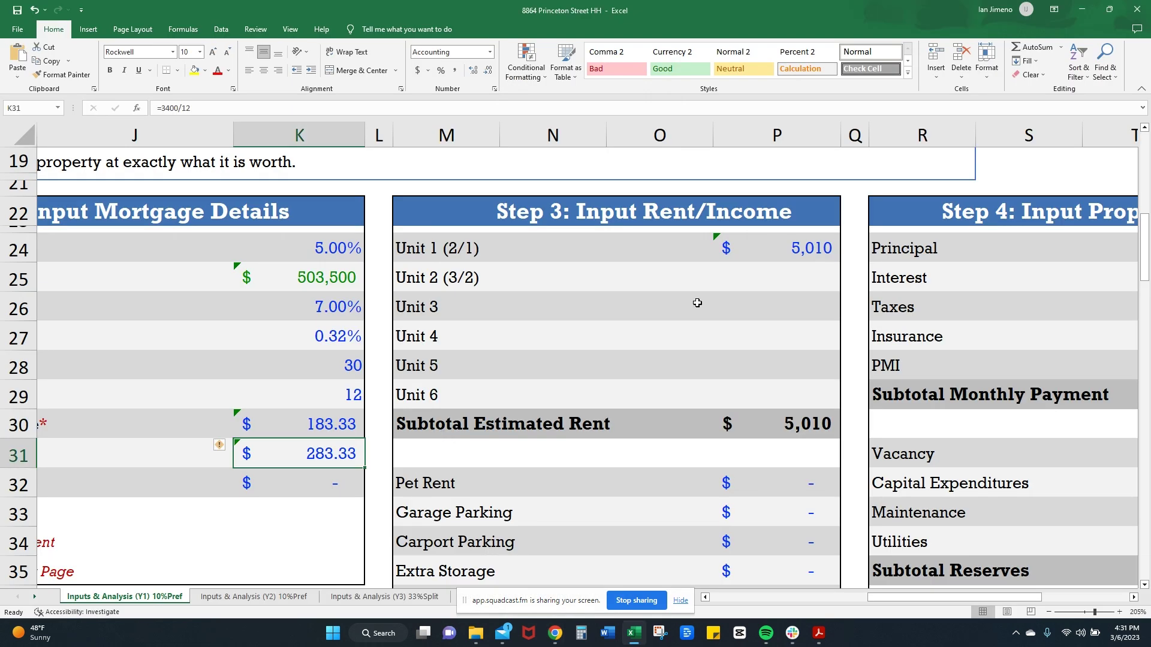
left_click(783, 263)
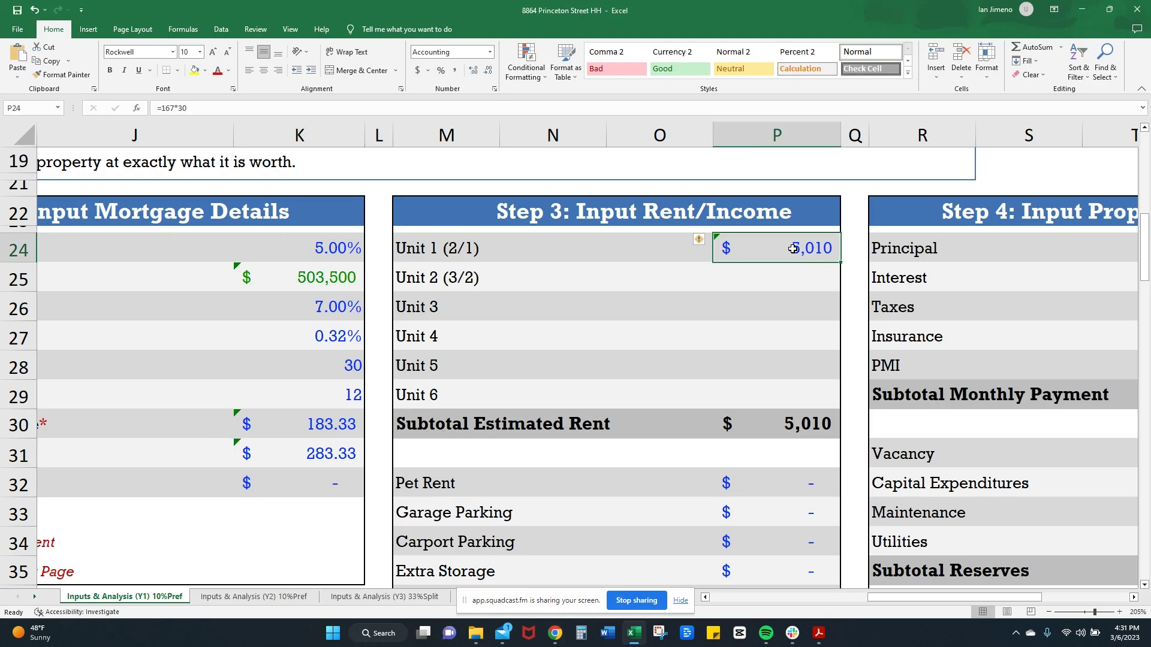
left_click(172, 108)
key("BackSpace")
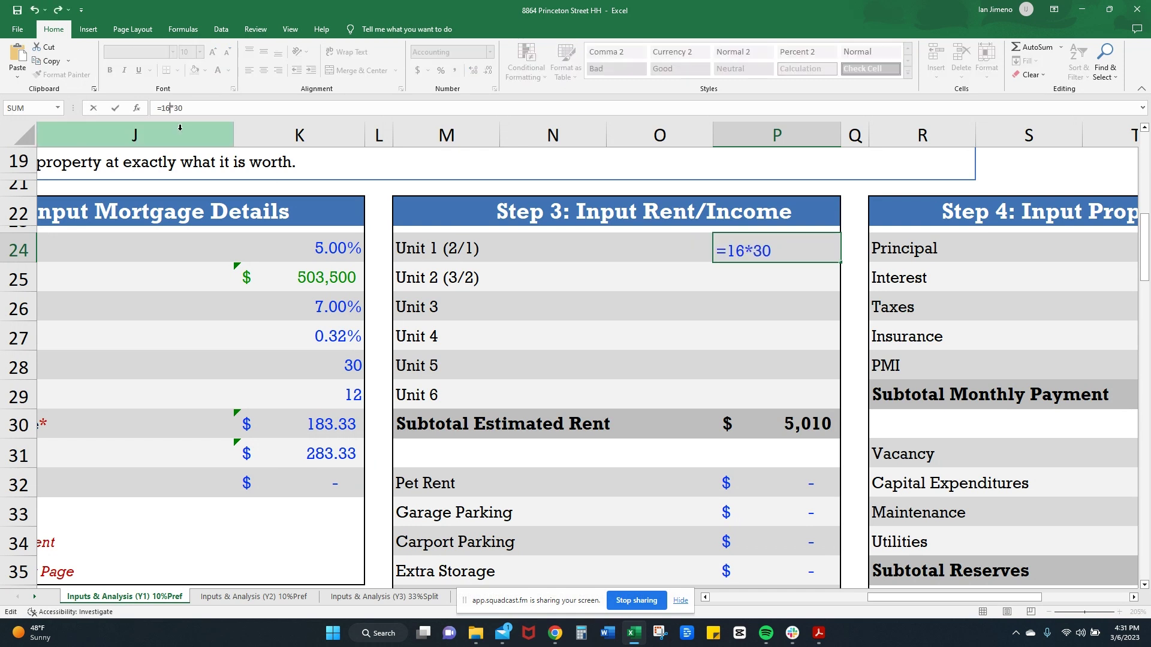
type("4")
key("Return")
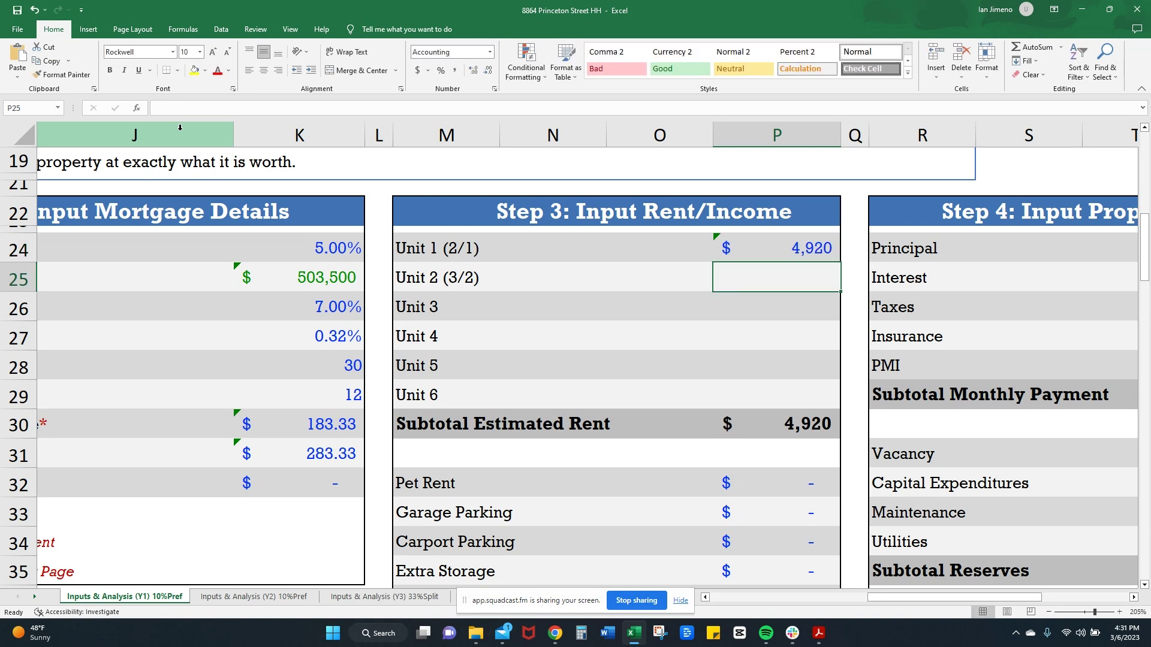
- Review the Unit 1 rent, the other income lines and the subtotal estimated rent in Step 3
left_click(799, 247)
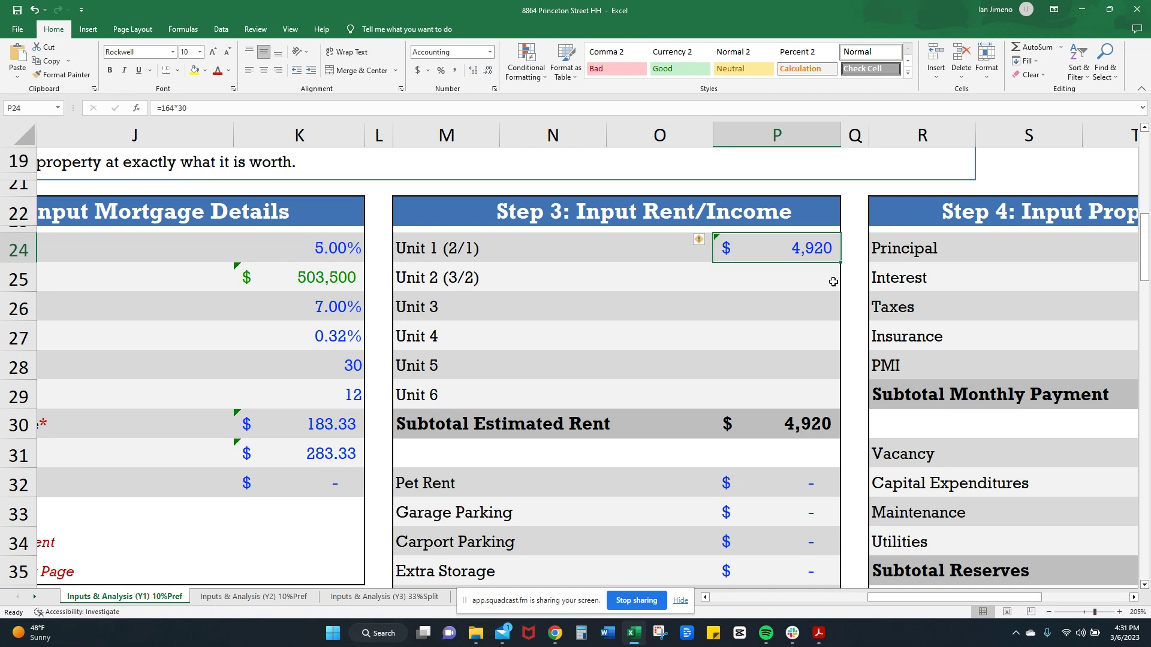
scroll(833, 282, "down", 3)
scroll(833, 281, "up", 1)
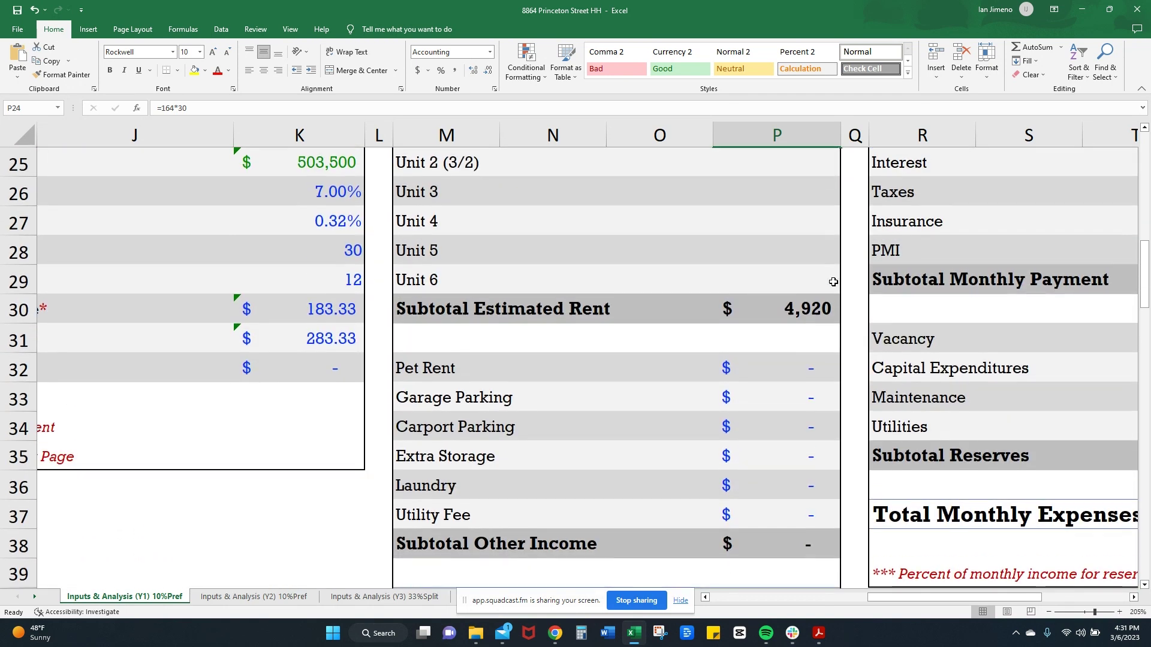
left_click(810, 310)
scroll(810, 310, "up", 2)
- Examine the PMI and the subtotal monthly payment in the Step 4 property expenses
scroll(809, 312, "right", 4)
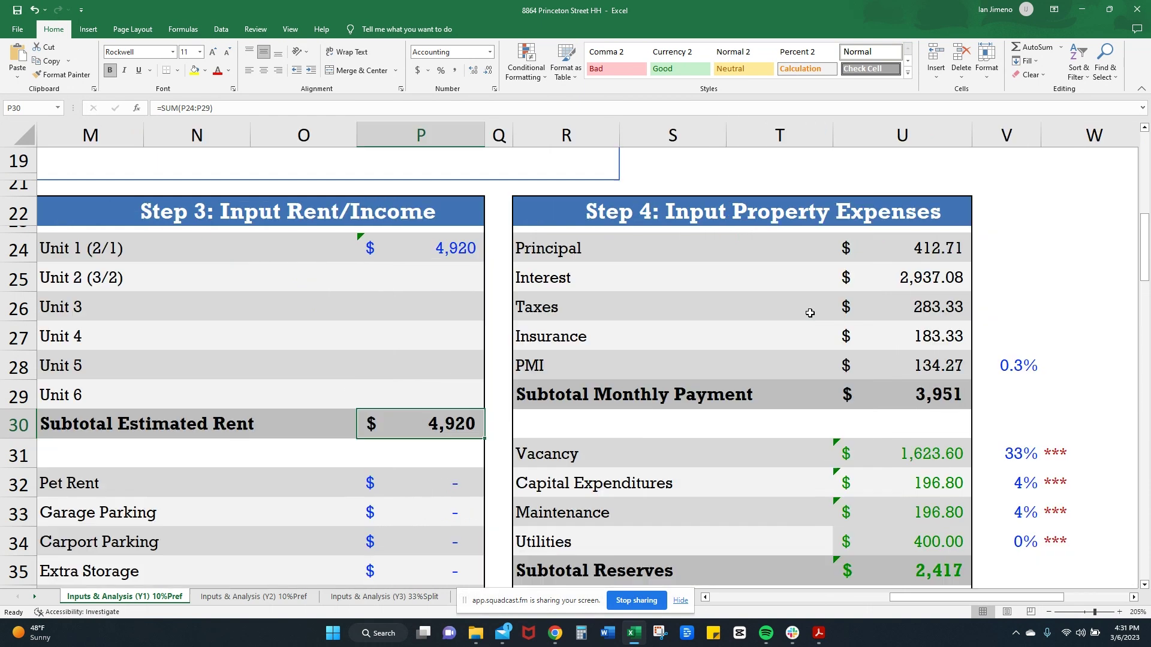
scroll(810, 313, "left", 3)
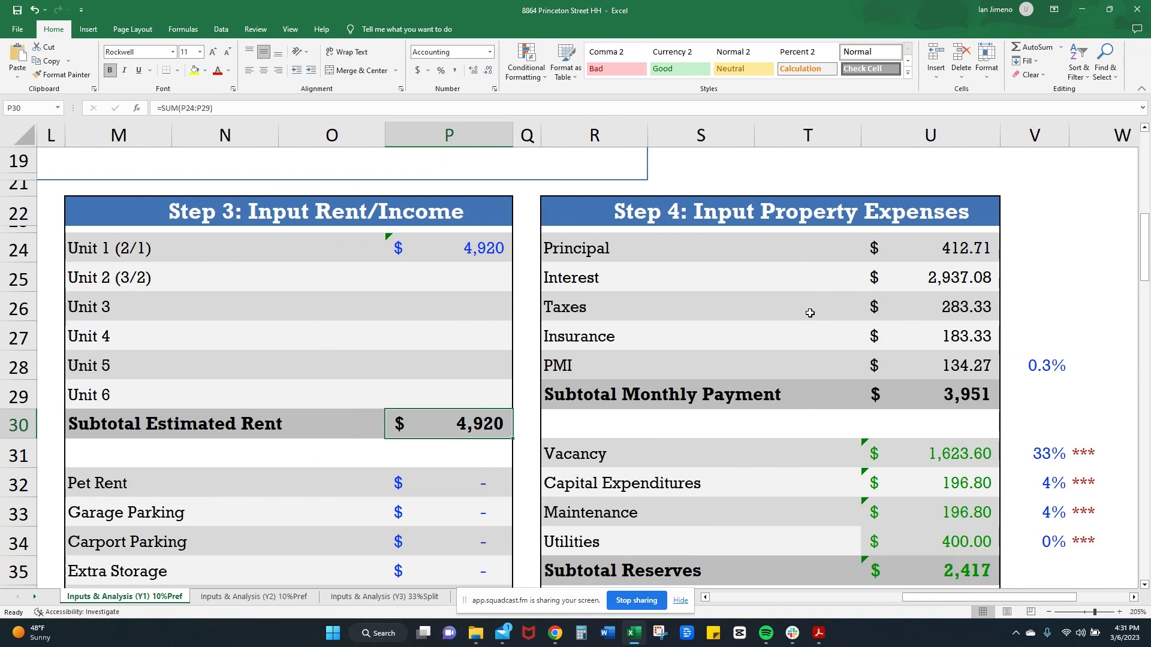
left_click(968, 401)
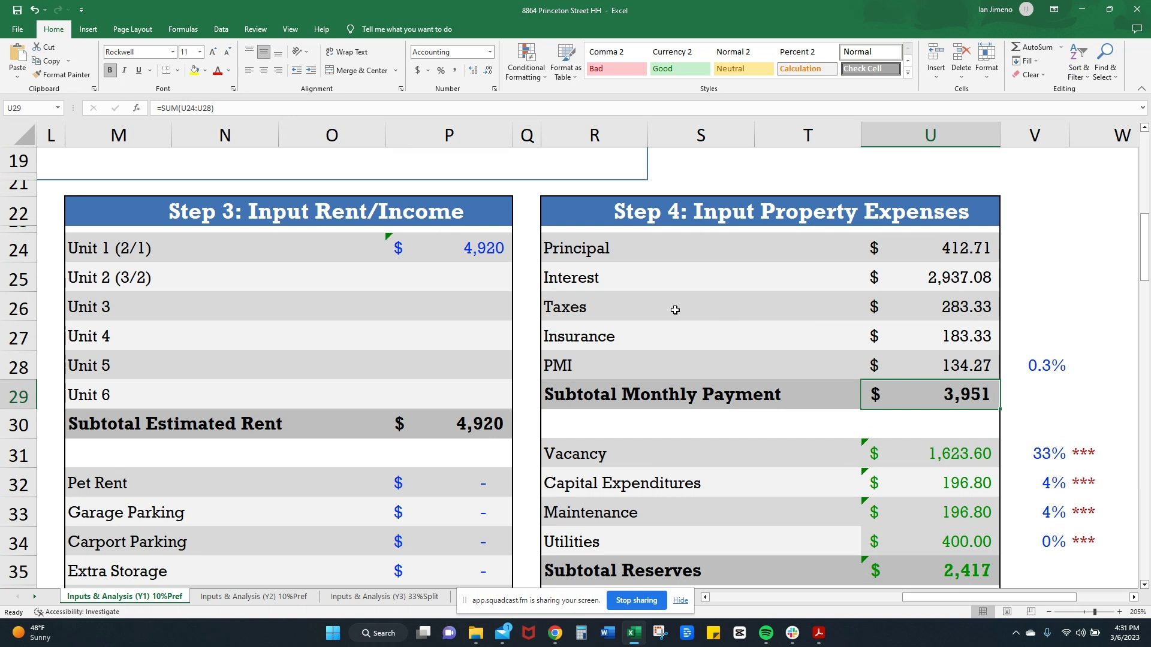
left_click(676, 363)
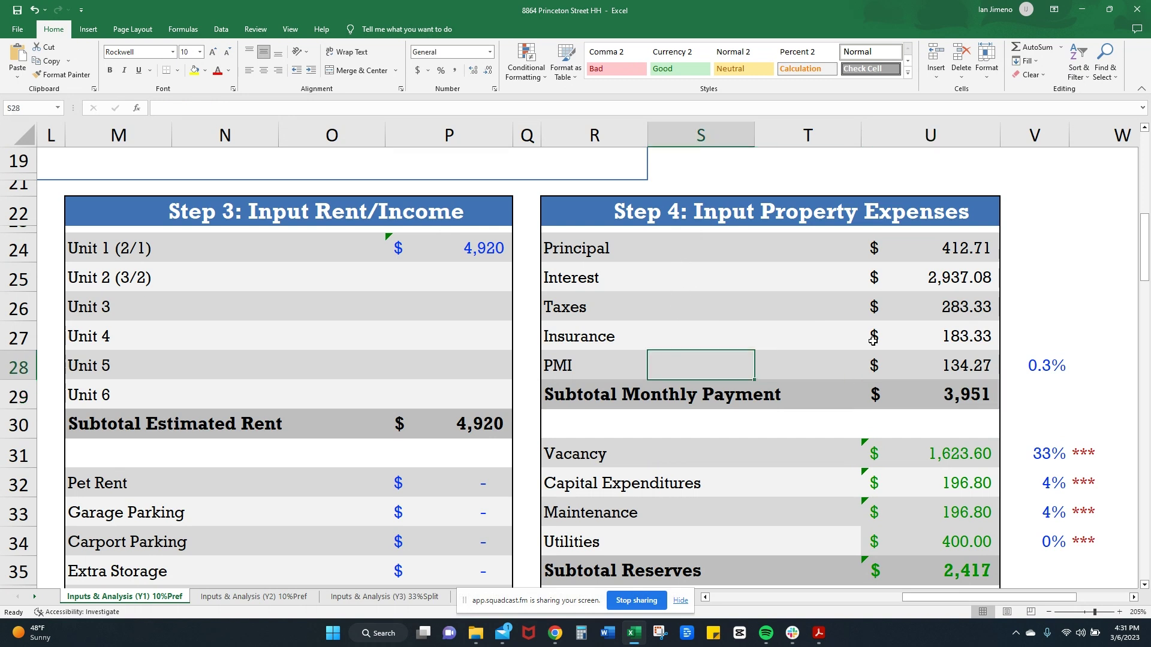
left_click(941, 370)
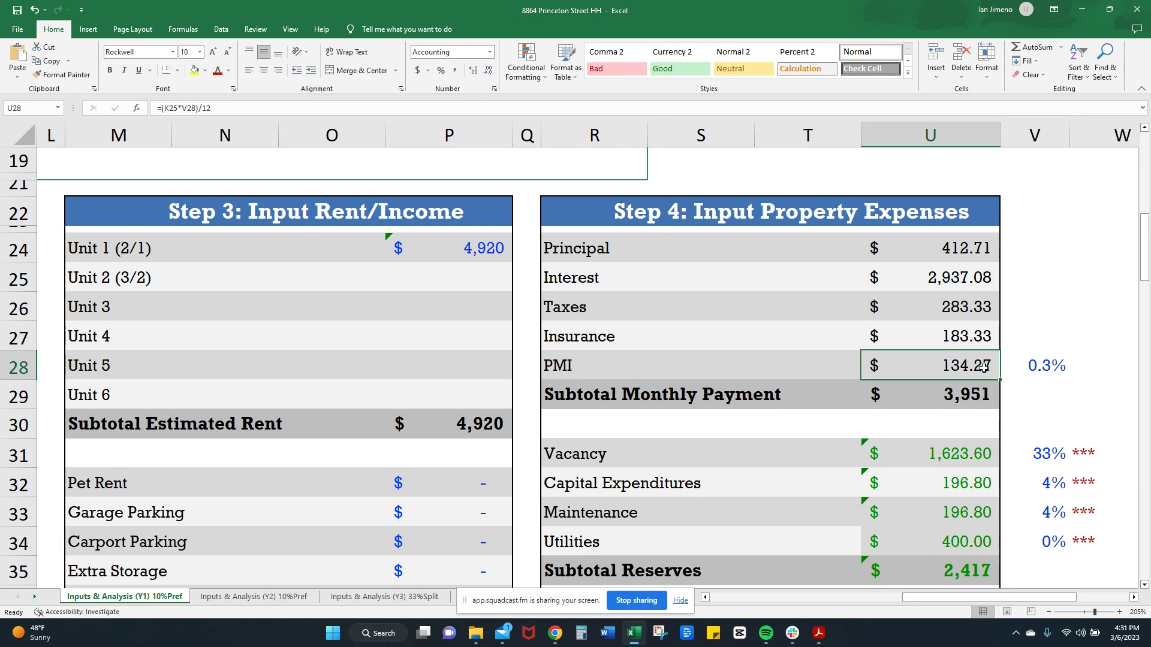
left_click(963, 394)
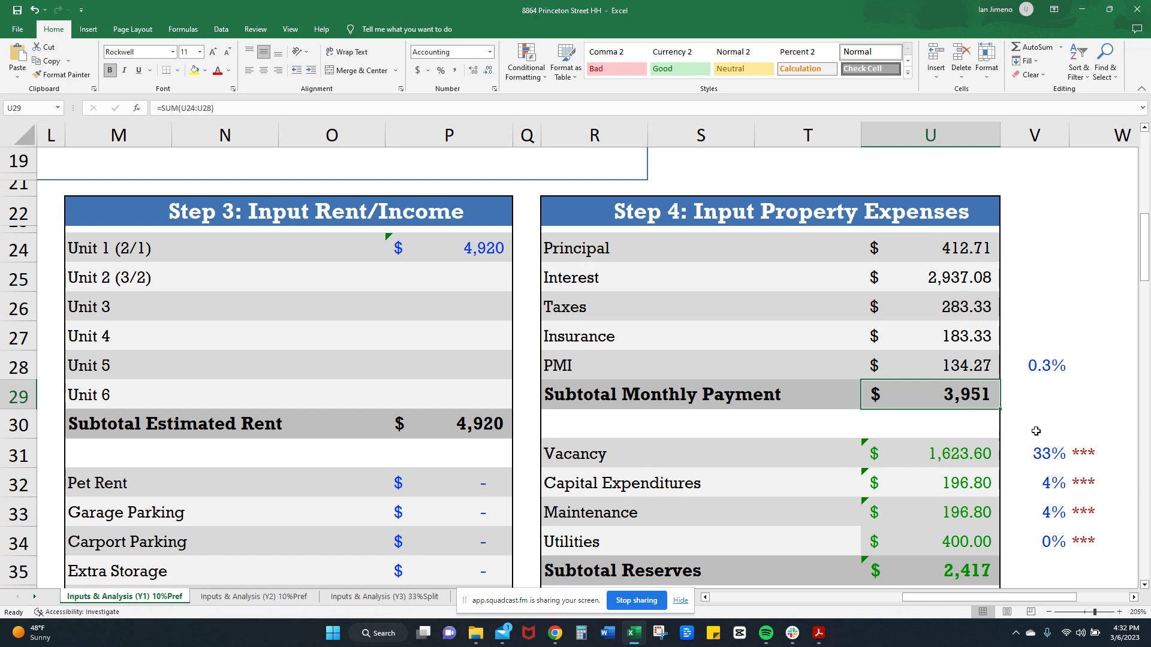
- Set the vacancy reserve rate in Step 4 to 32% and check the vacancy amount
left_click(983, 451)
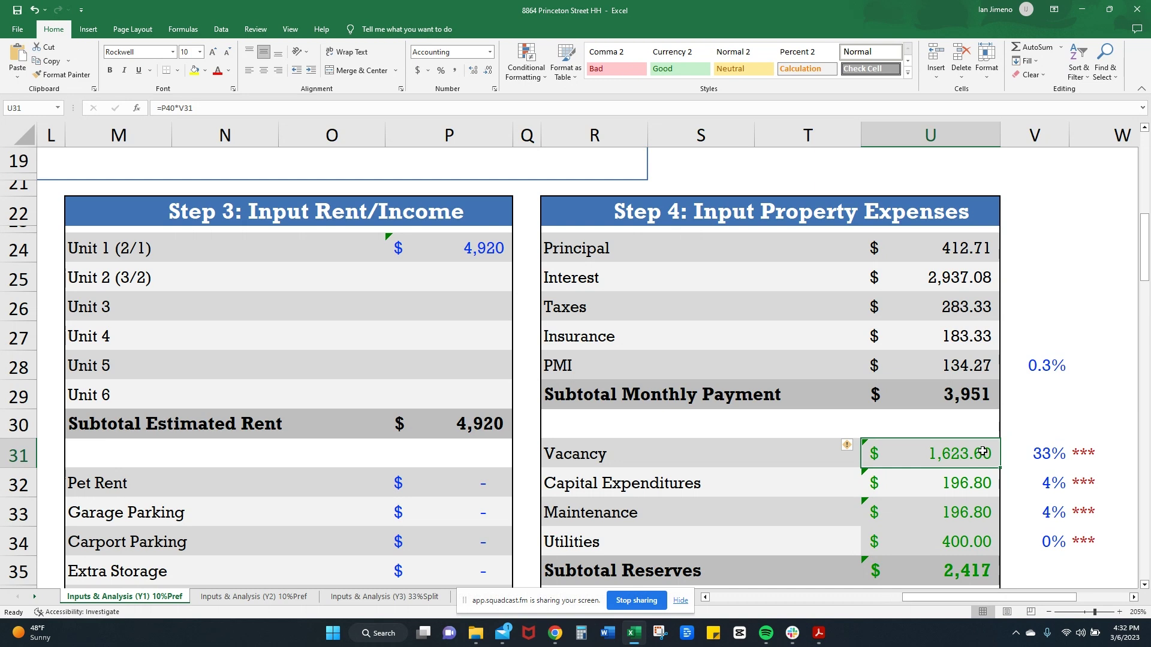
left_click(1044, 453)
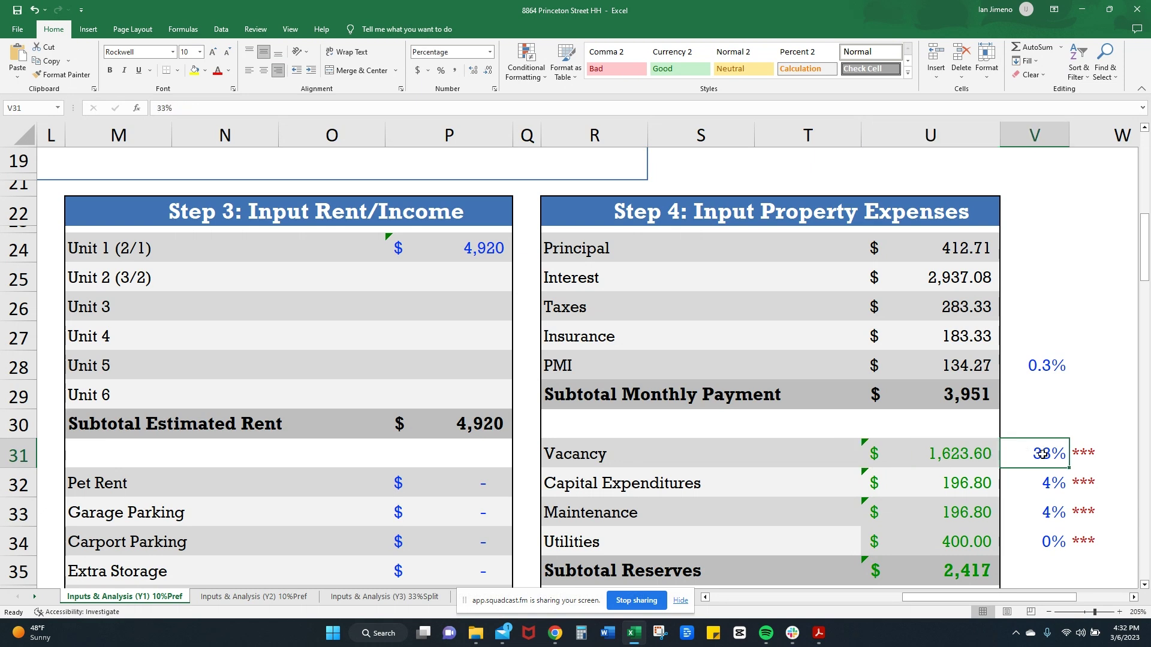
type("32")
key("Return")
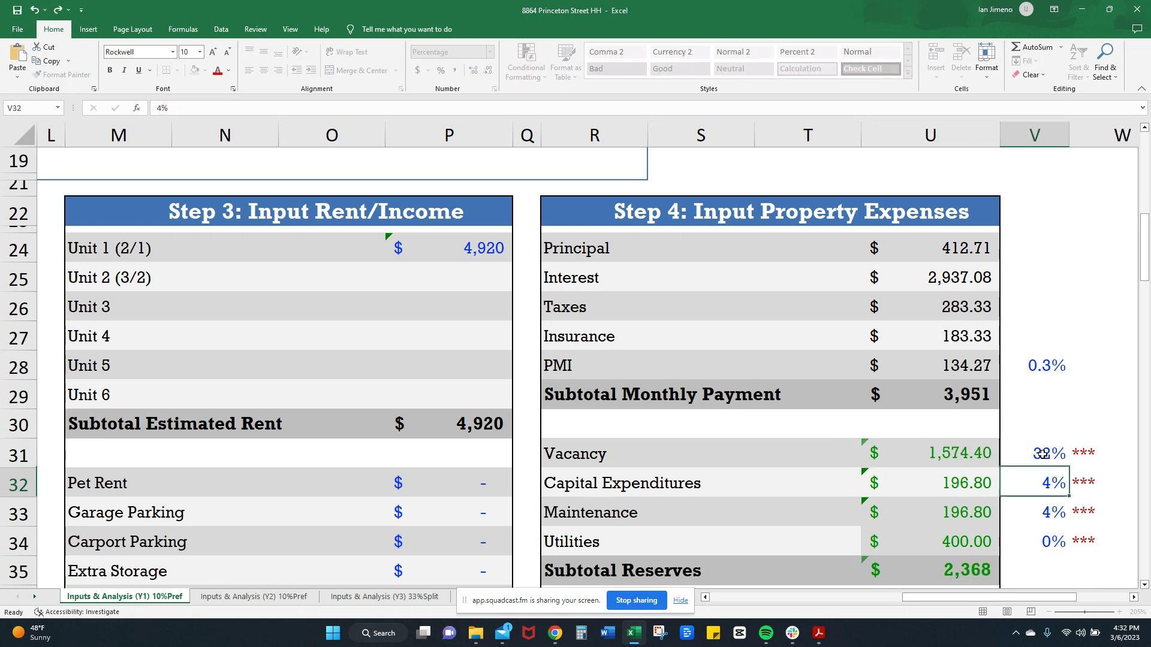
left_click(984, 451)
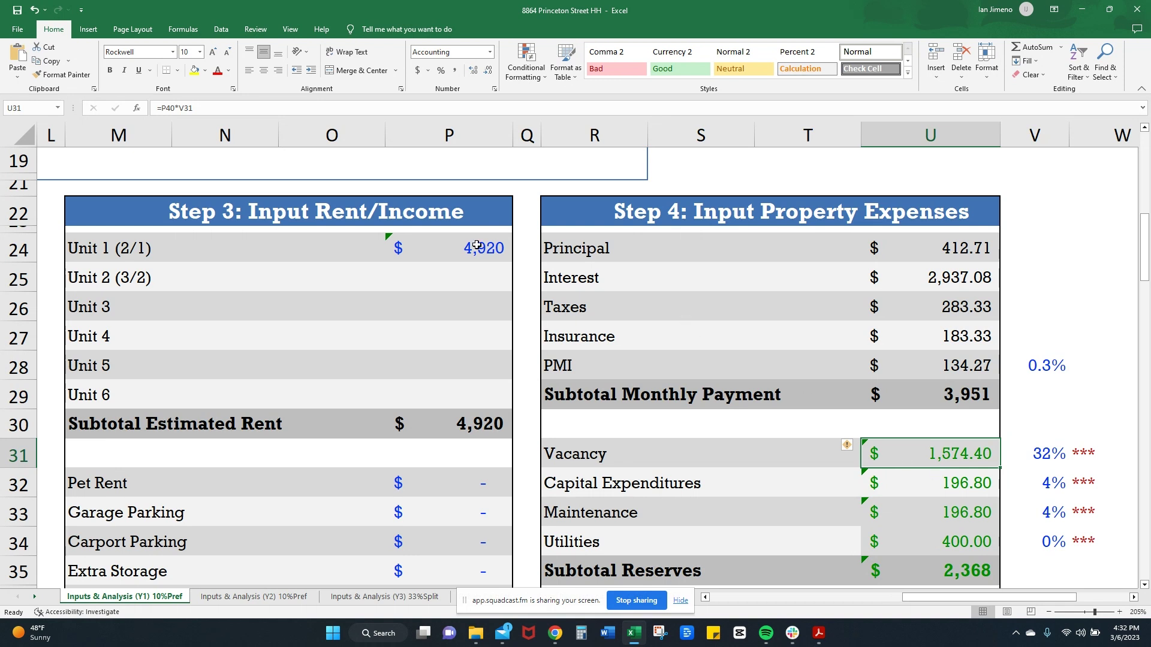
- Review the capital expenditures, maintenance and utilities reserves in the Step 4 property expenses
scroll(833, 402, "down", 1)
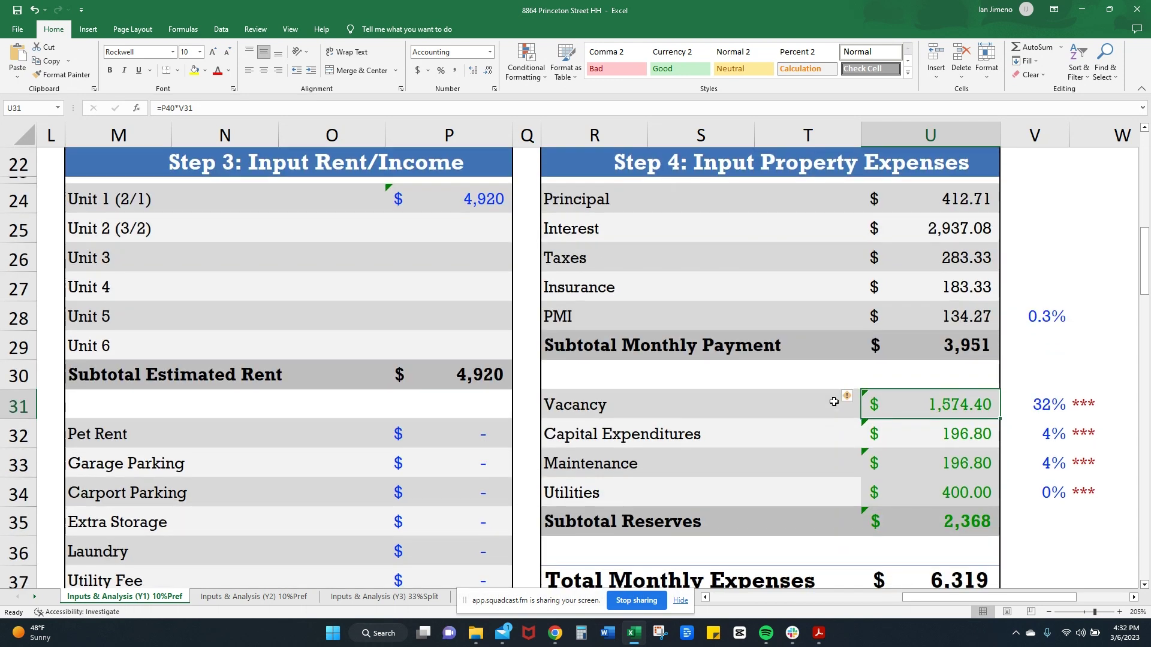
left_click(936, 431)
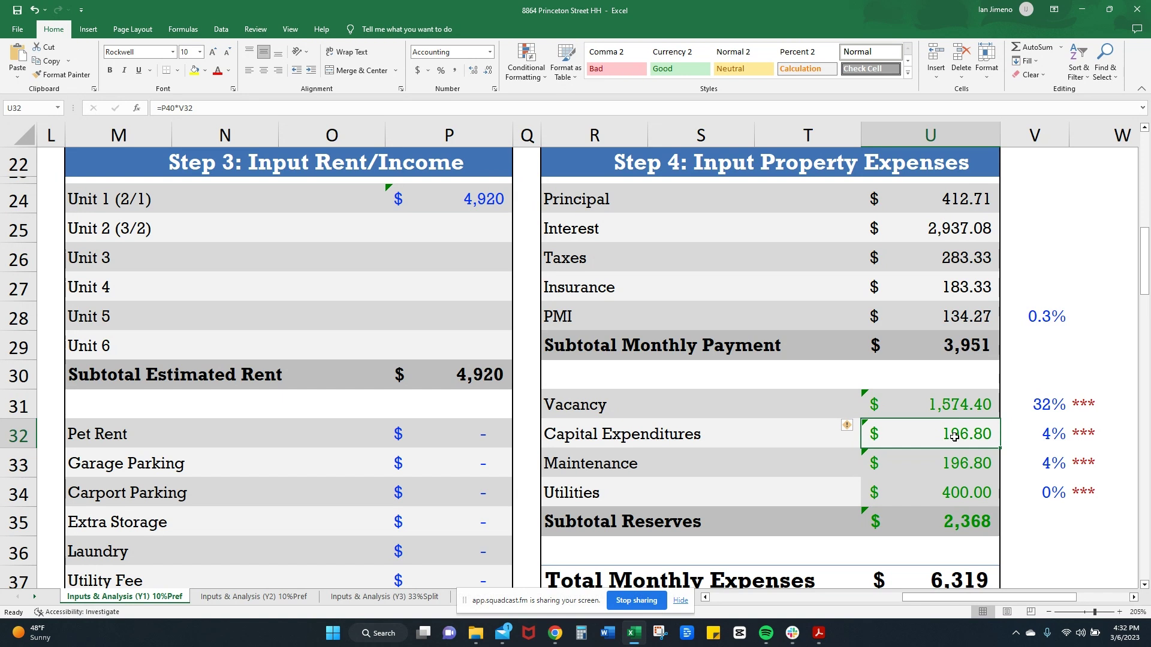
left_click(960, 474)
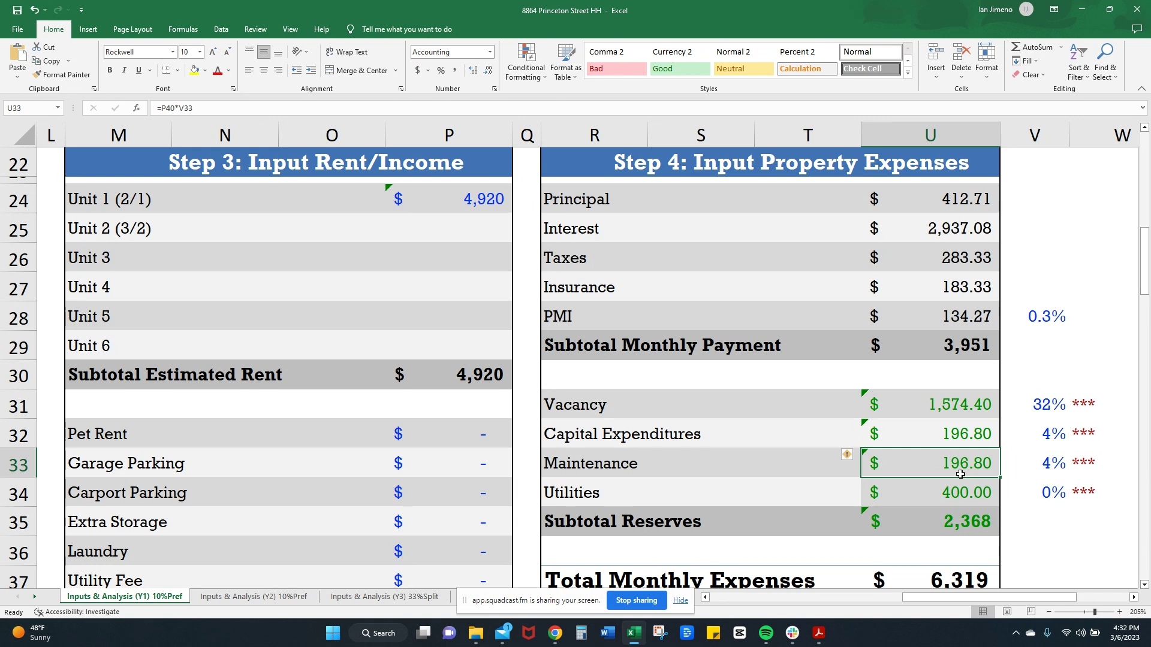
scroll(960, 474, "down", 1)
left_click(960, 429)
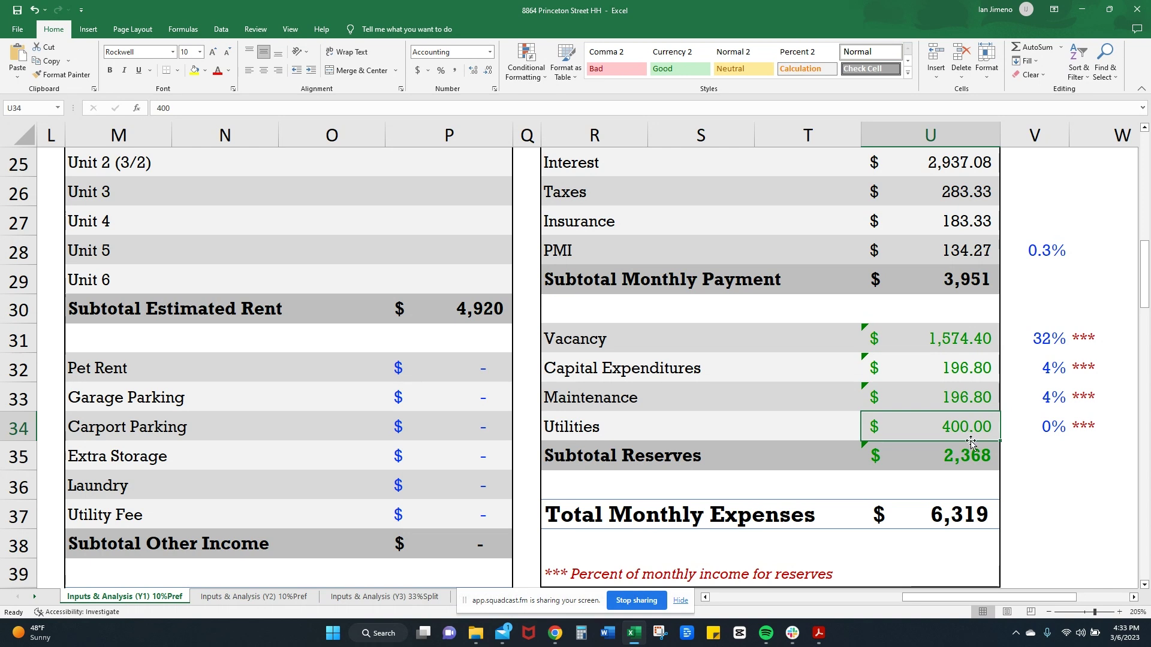
- Check the subtotal reserves and the total monthly expenses in the Step 4 property expenses
left_click(977, 460)
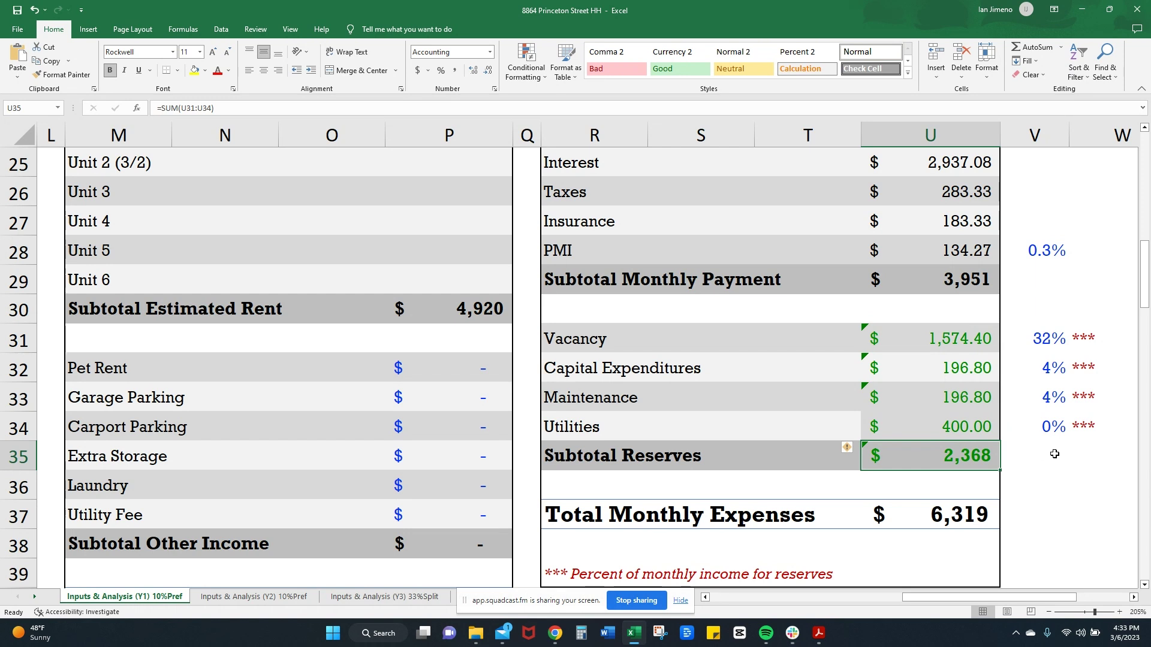
scroll(1041, 454, "down", 1)
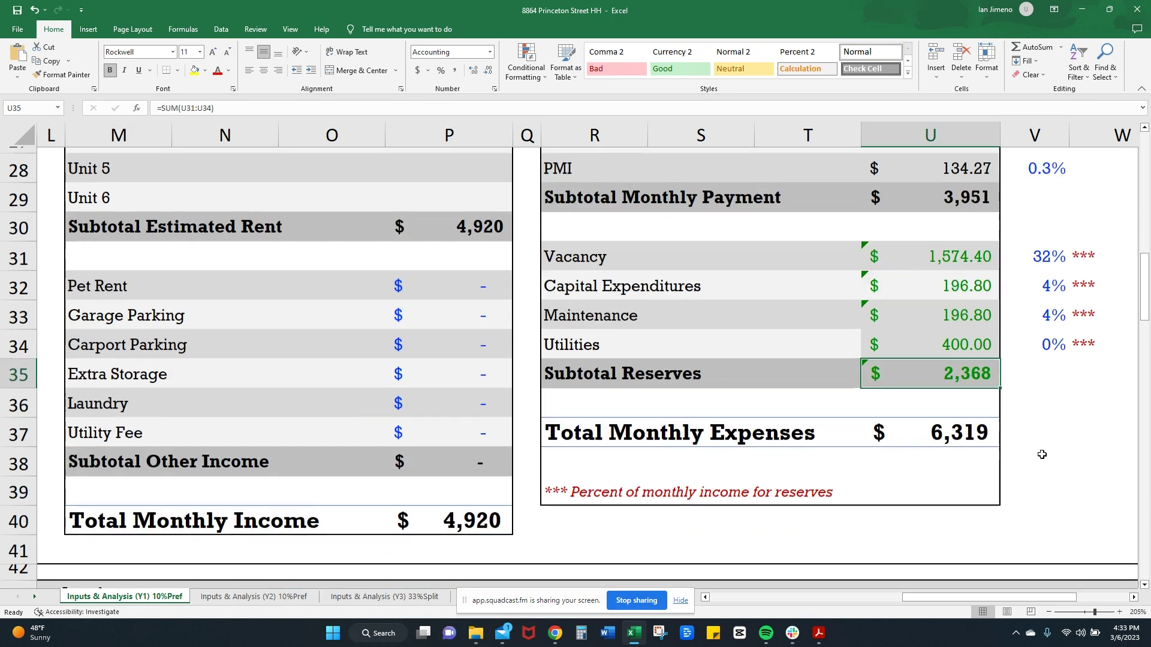
left_click(983, 427)
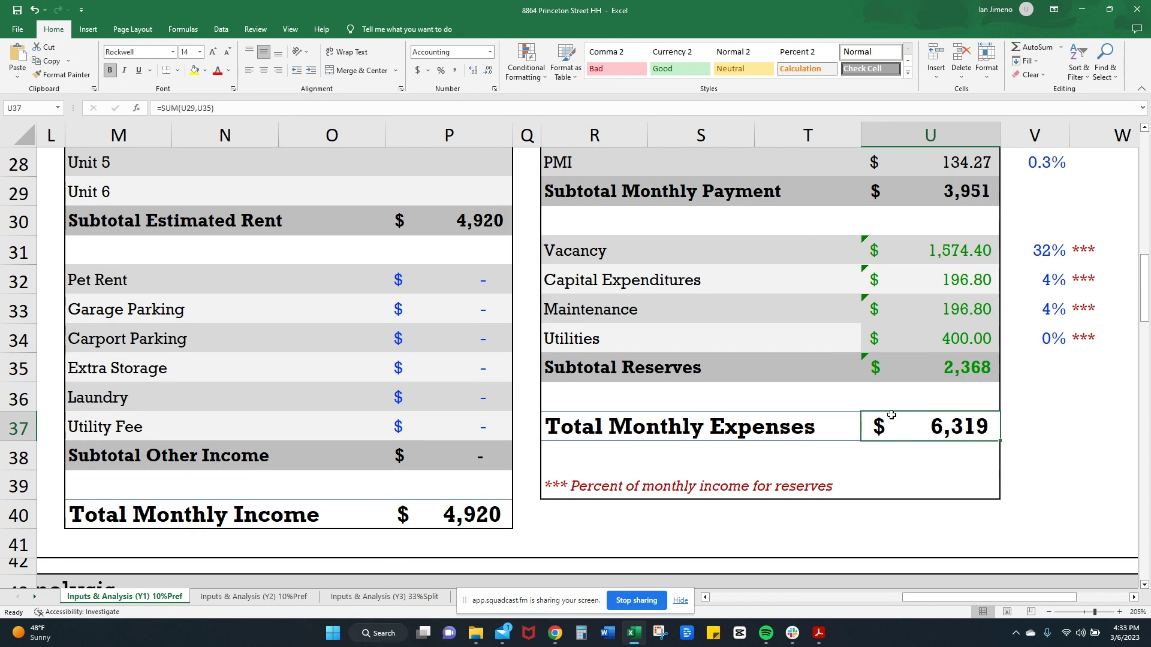
- Review the closing costs and the initial investment in the Year 1 NWROI summary
scroll(434, 512, "left", 5)
scroll(435, 512, "down", 2)
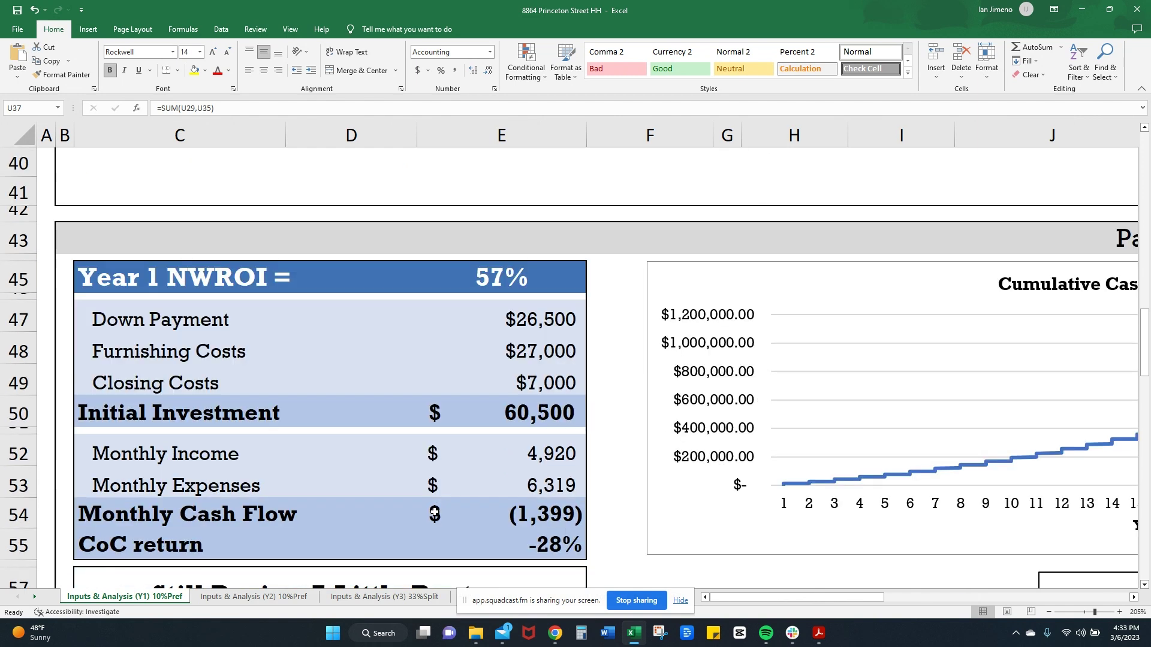
left_click(527, 406)
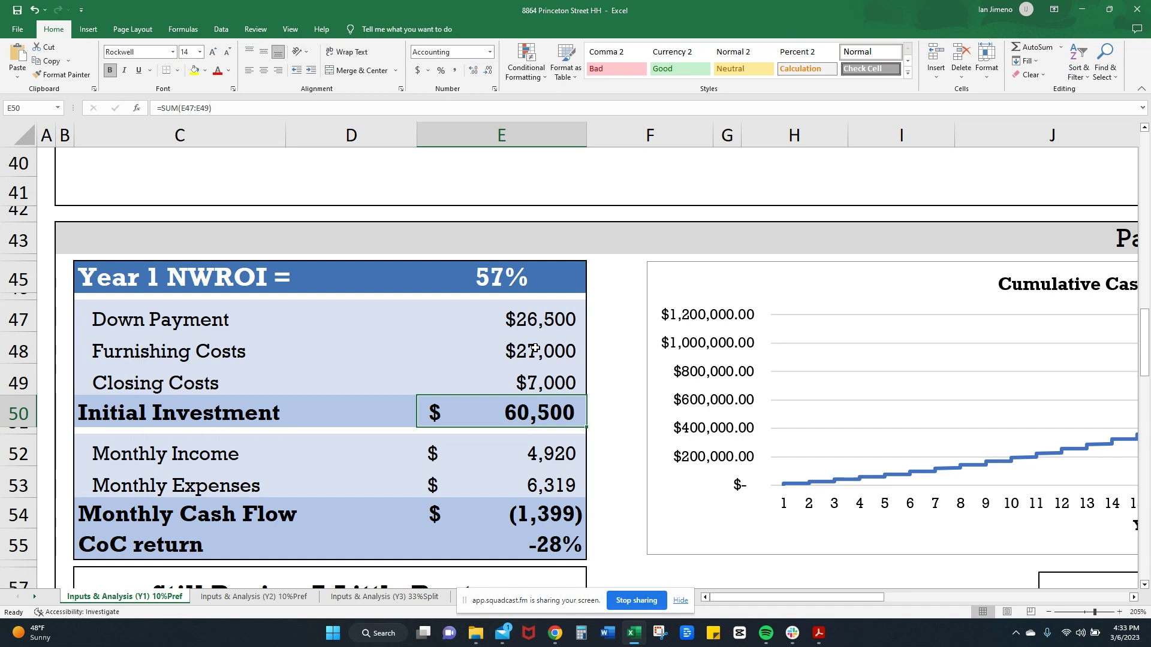
left_click(542, 380)
left_click(543, 411)
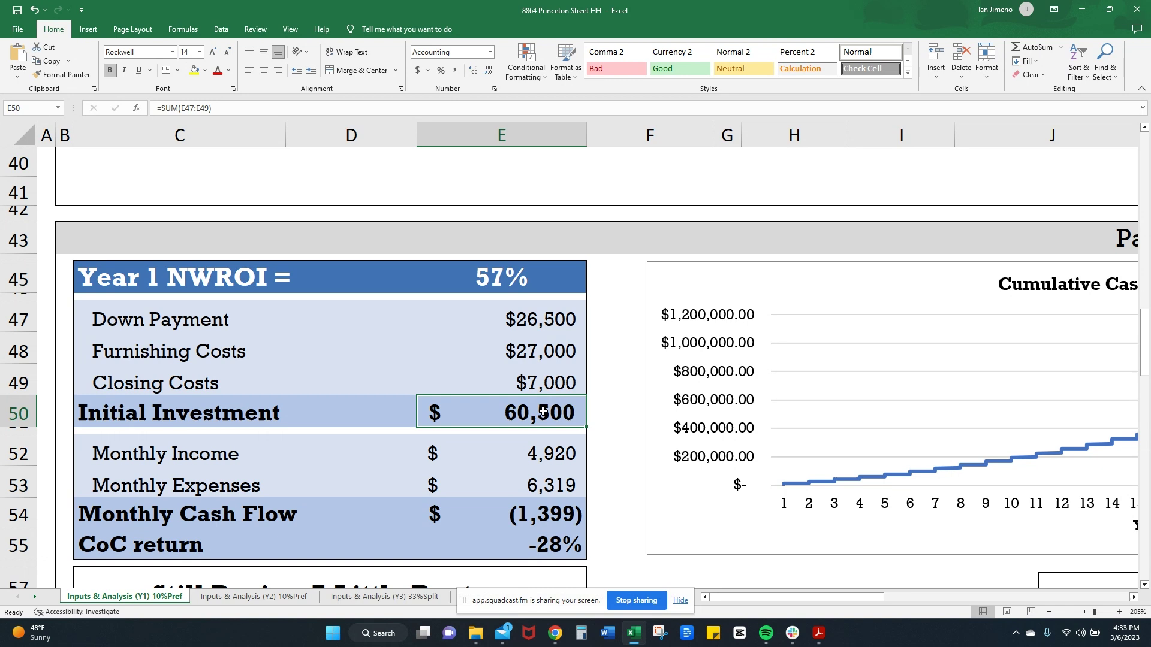
- Examine the monthly income, monthly expenses and resulting monthly cash flow in the Year 1 NWROI summary
left_click(553, 444)
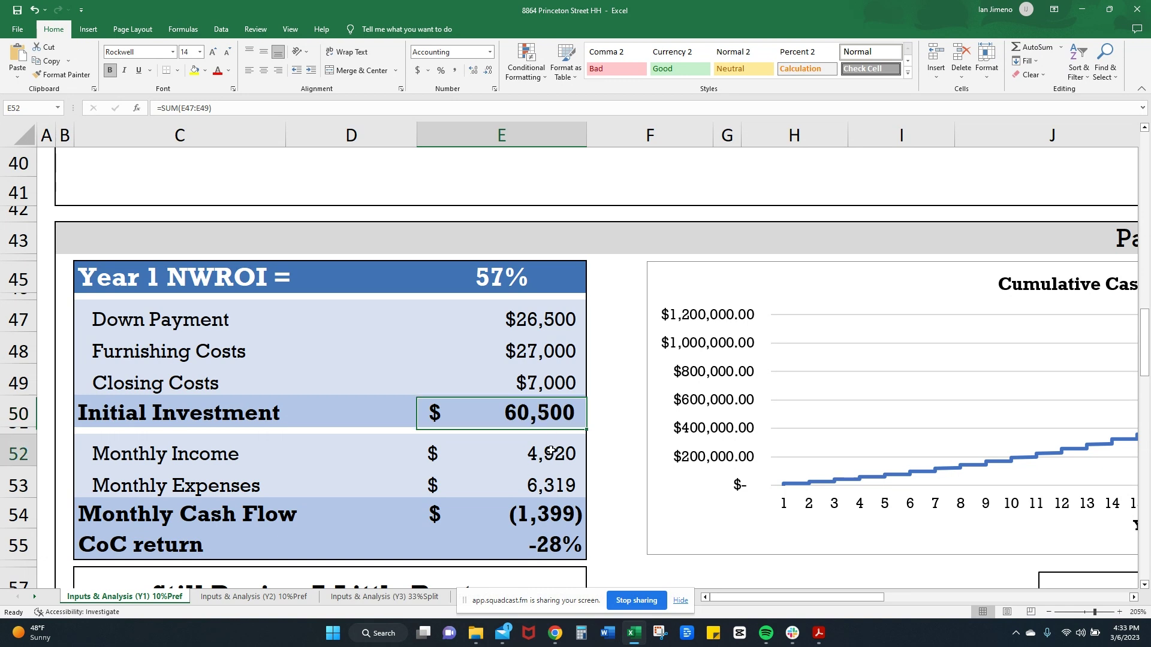
left_click(573, 480)
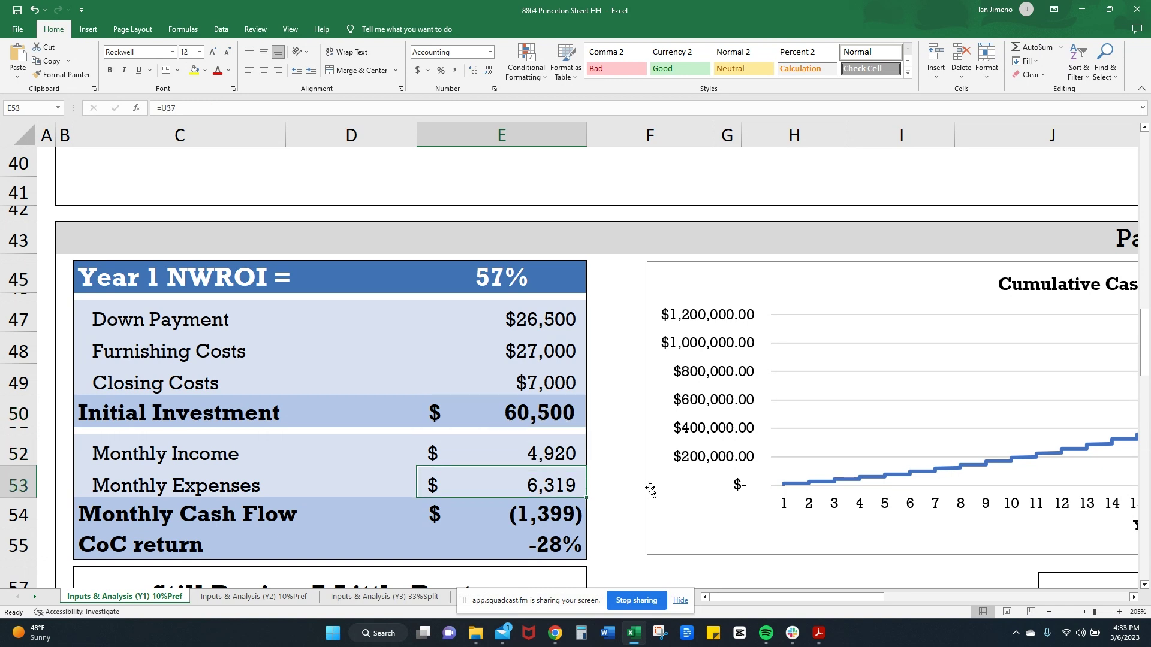
scroll(633, 480, "down", 1)
left_click(569, 448)
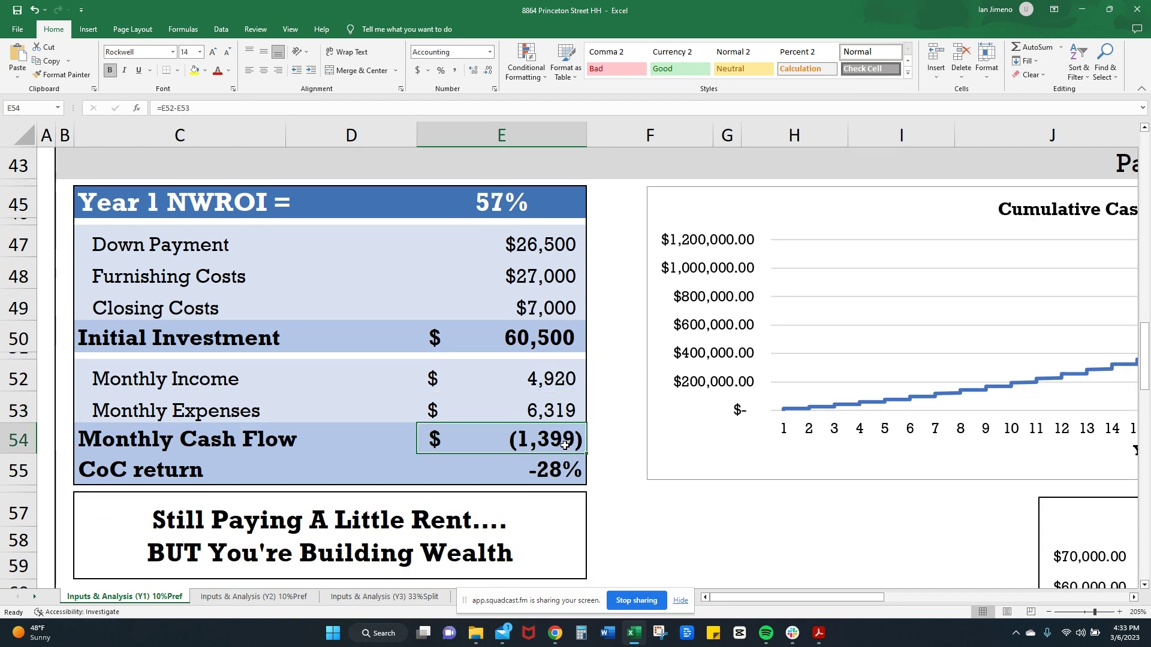